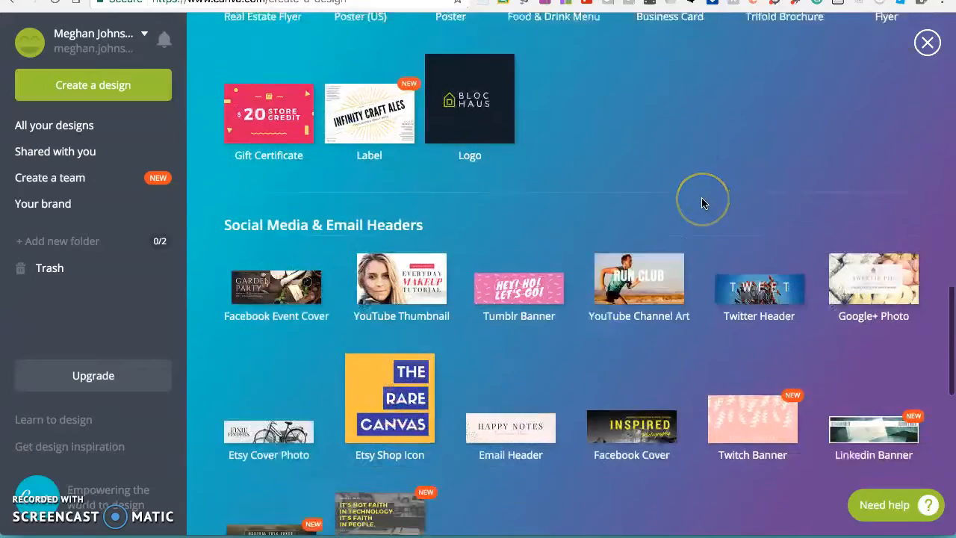
- Look through the available design types and the layouts offered for the social media and presentation designs
scroll(701, 198, "down", 2)
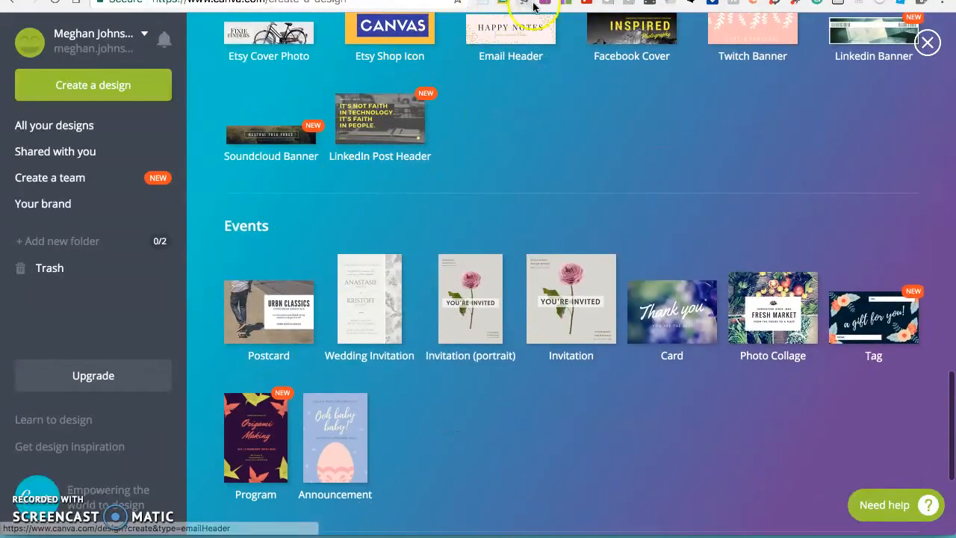
scroll(549, 86, "up", 15)
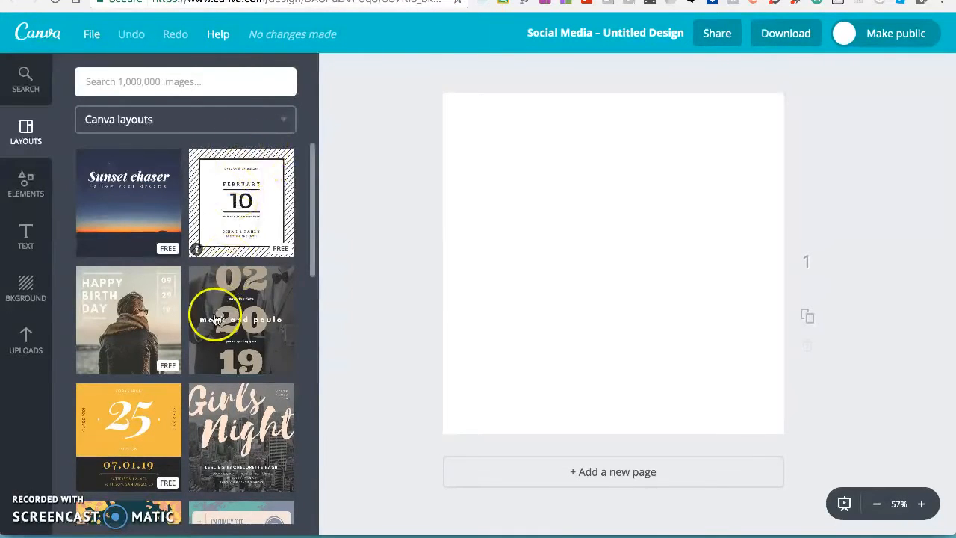
scroll(213, 317, "down", 5)
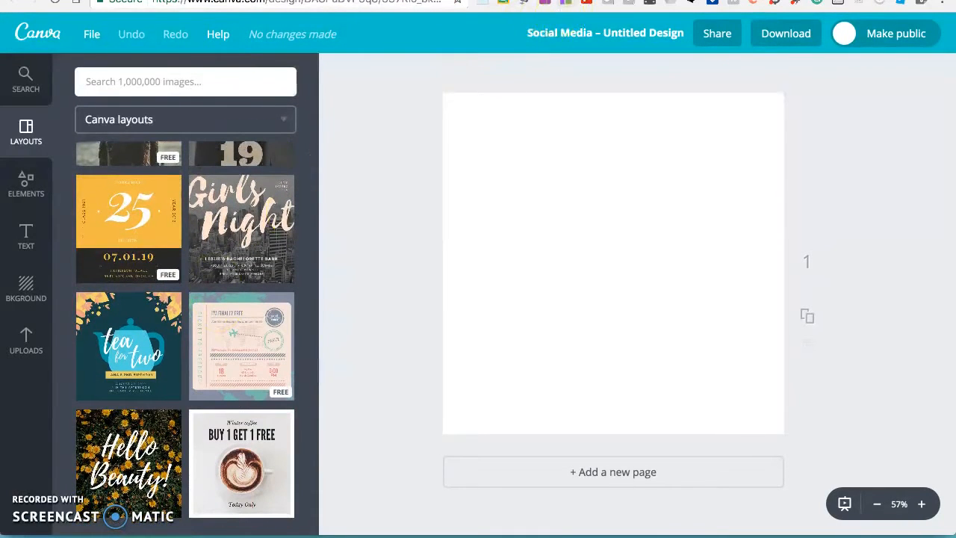
left_click(575, 2)
scroll(233, 277, "down", 5)
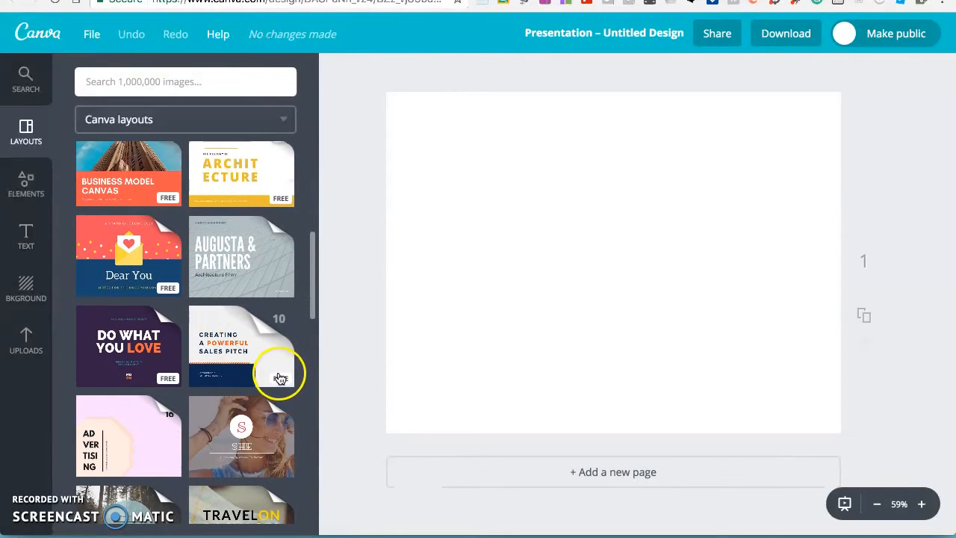
- Look through the layouts offered for the poster, blog graphic and A4 designs
key("ctrl+Tab")
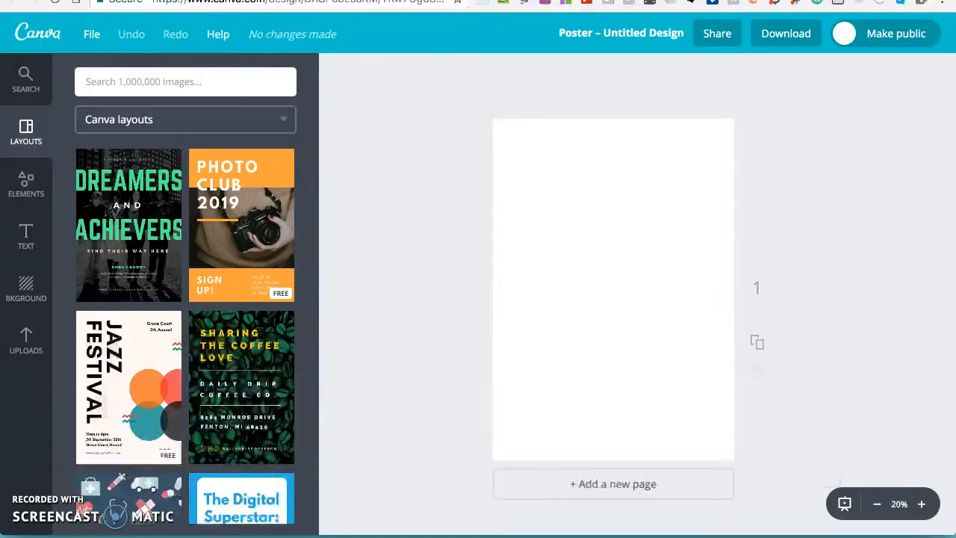
scroll(237, 267, "down", 5)
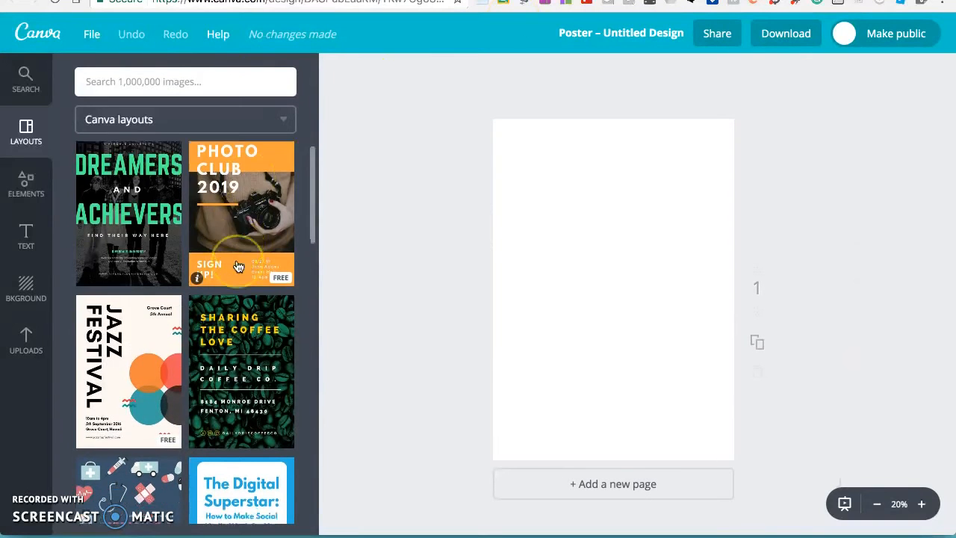
scroll(238, 266, "down", 2)
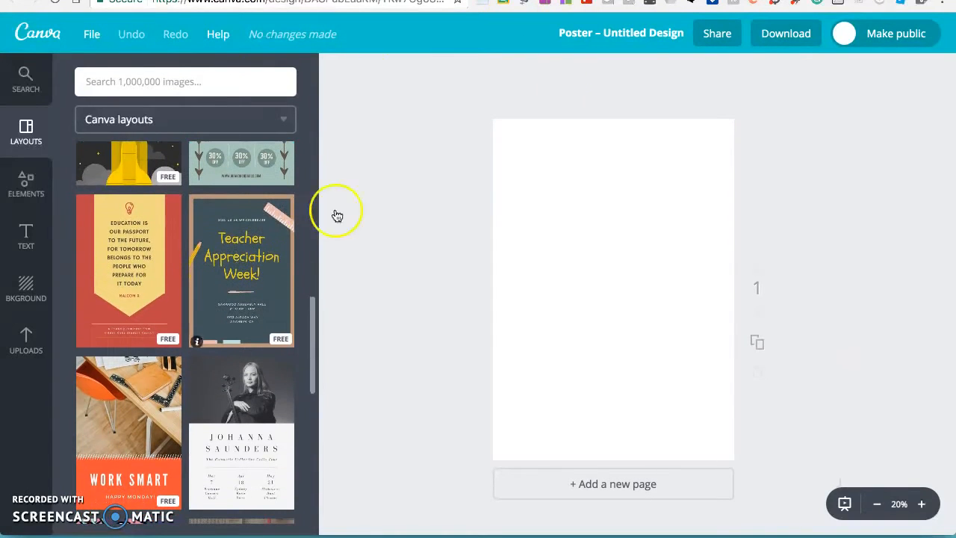
key("ctrl+Tab")
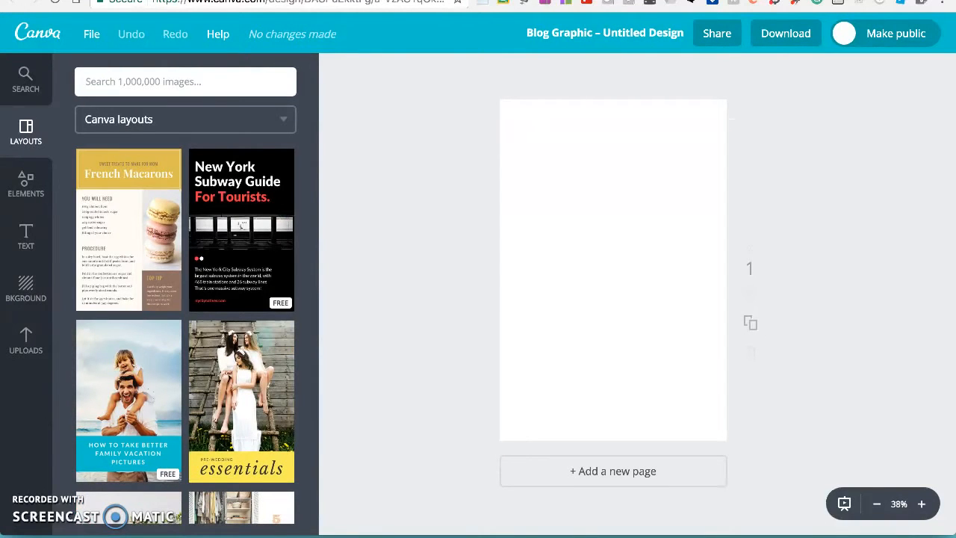
scroll(246, 224, "down", 4)
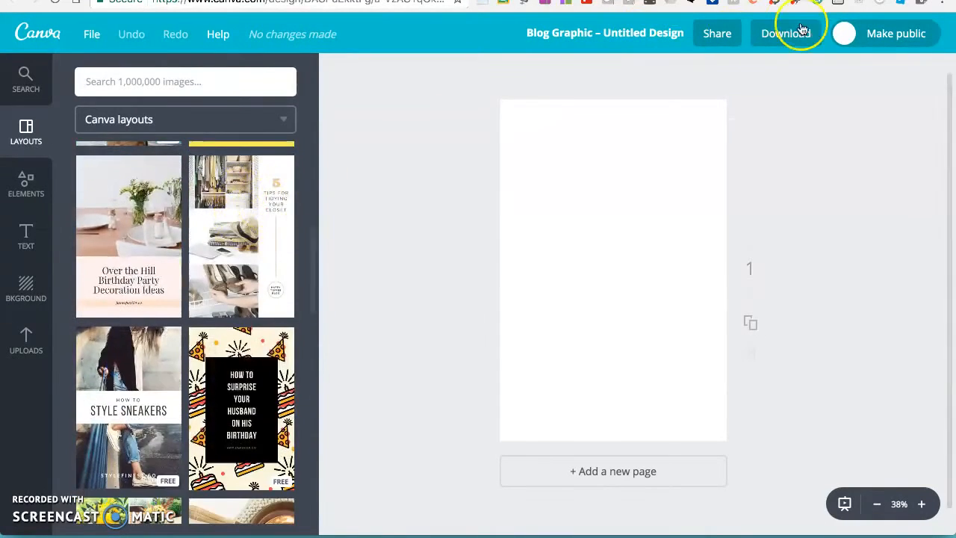
key("ctrl+Tab")
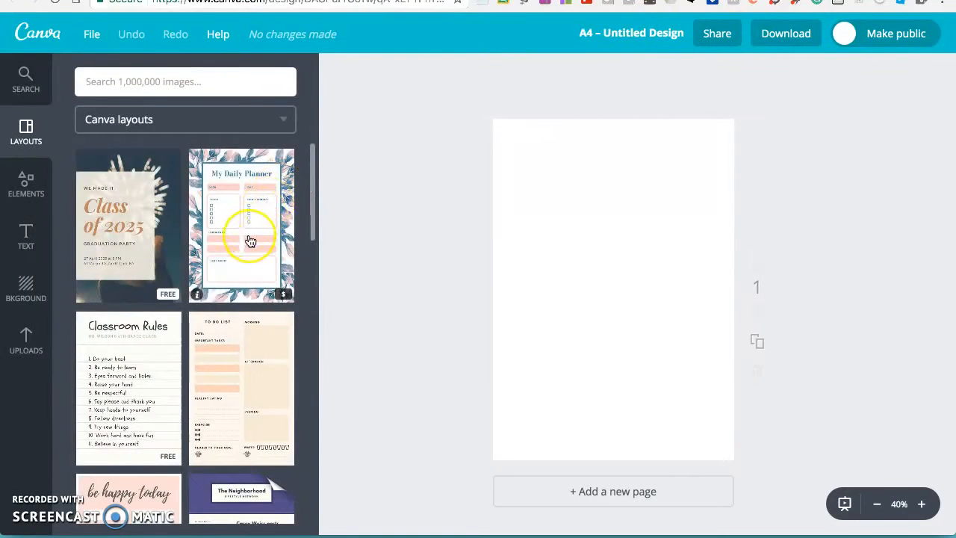
scroll(250, 239, "down", 2)
scroll(250, 239, "down", 1)
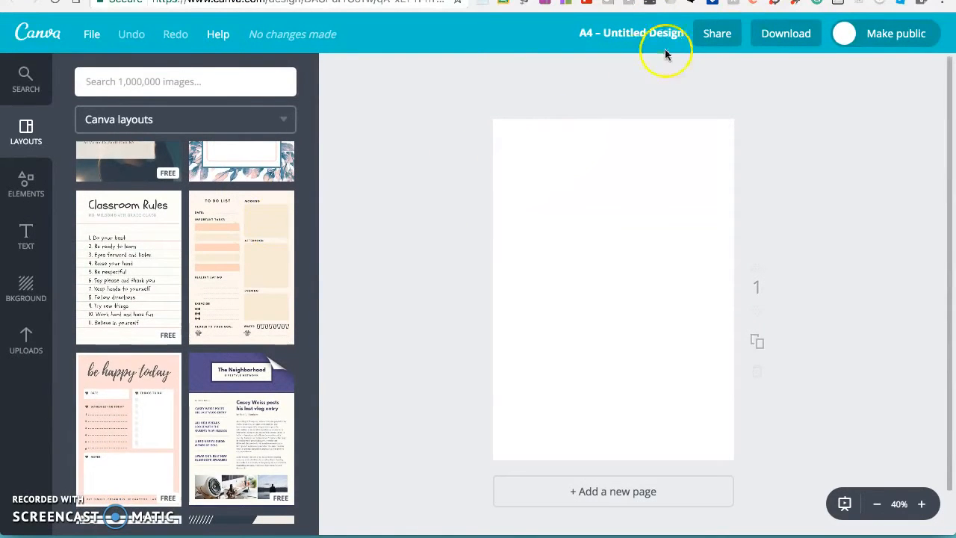
- Apply the Teacher Appreciation Week layout to the poster design and change its heading to "EdTech Drop-in Sessions"
key("ctrl+Tab")
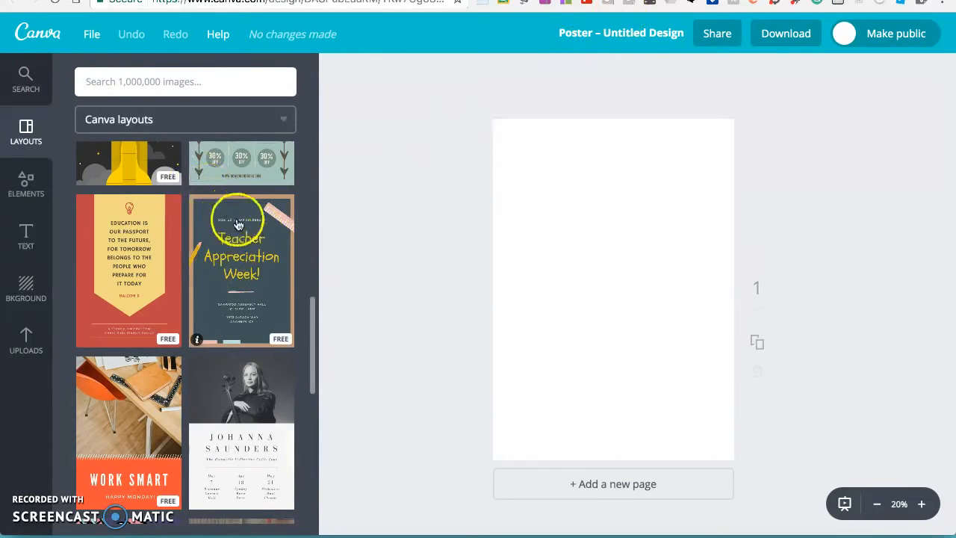
left_click(246, 259)
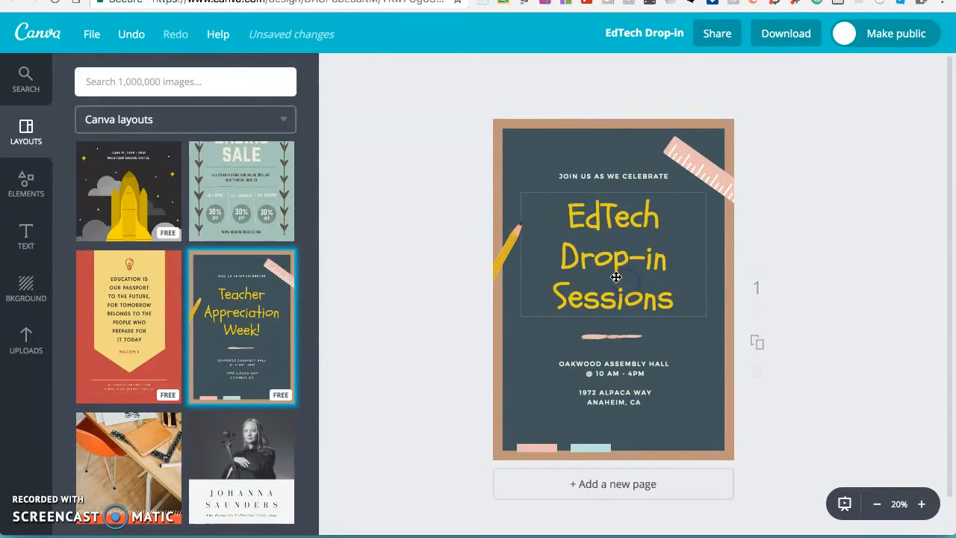
- Look at the font choices for the poster heading and recolour it light pink from the document colours
left_click(615, 277)
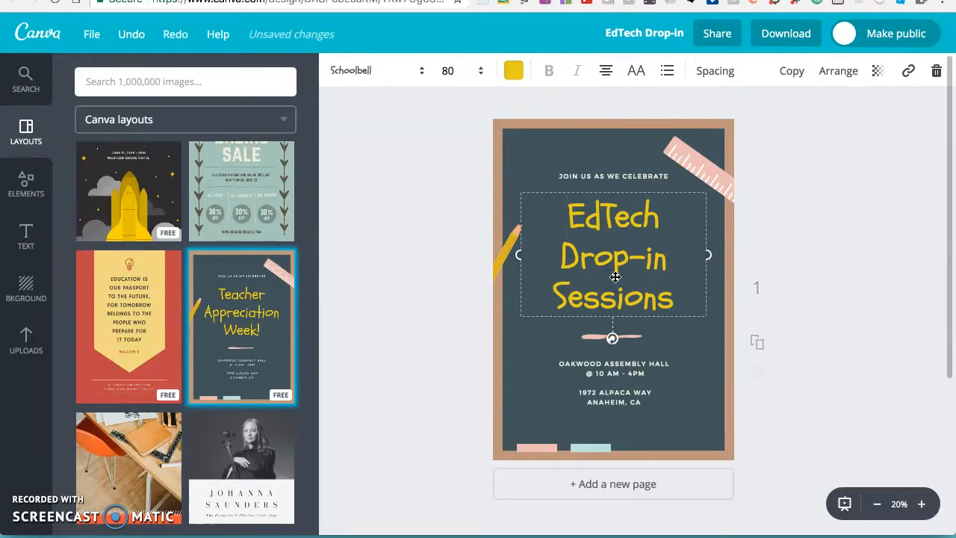
left_click(374, 75)
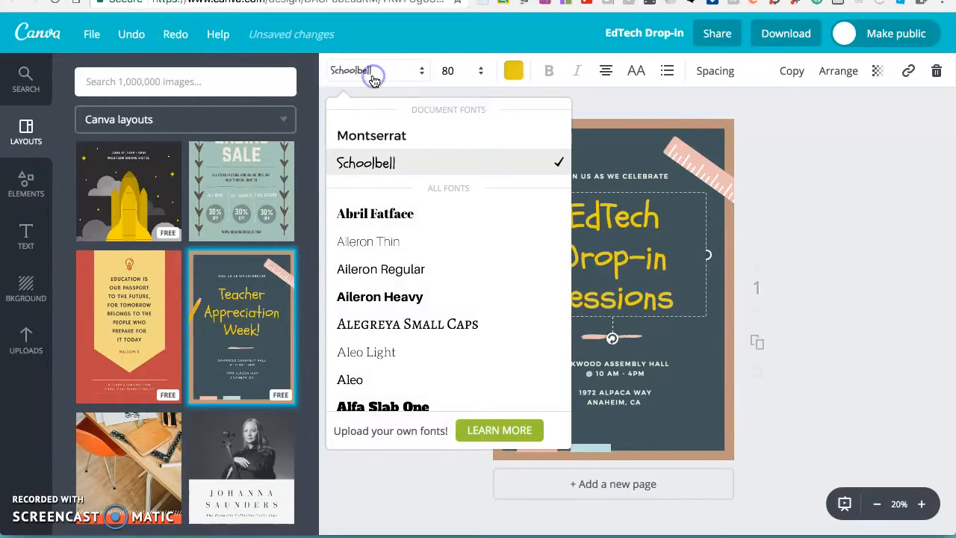
left_click(513, 72)
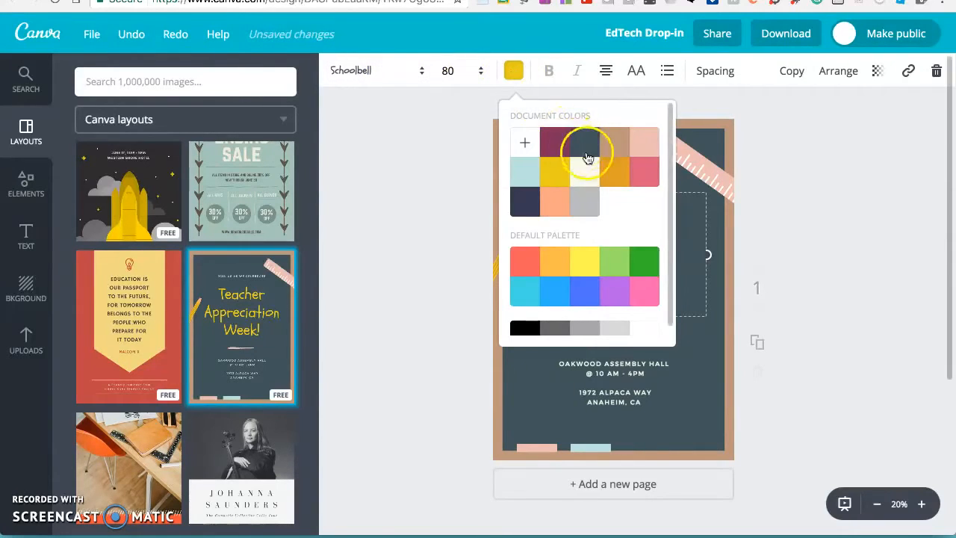
left_click(649, 153)
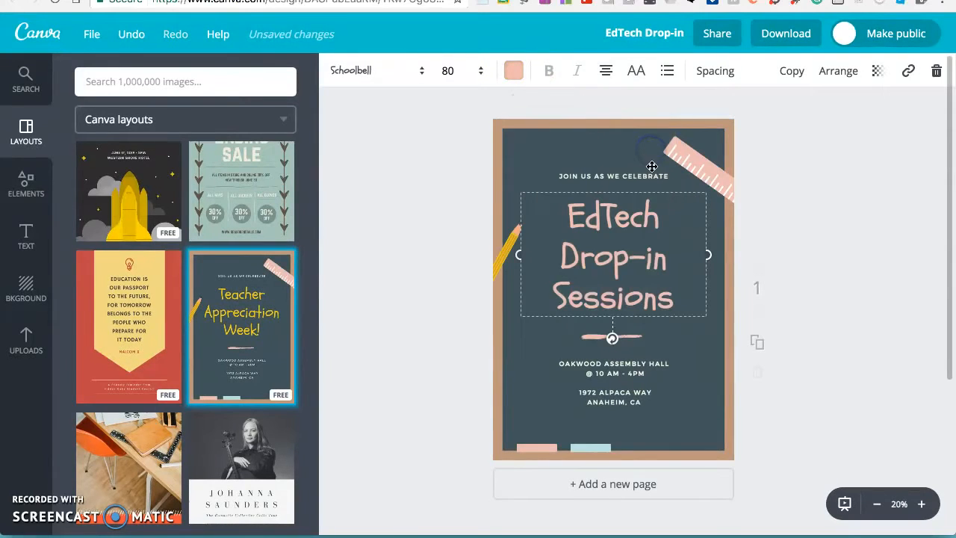
- Give the "EdTech Drop-in Sessions" heading a custom light mint green colour chosen on the colour wheel
left_click(514, 72)
left_click(525, 142)
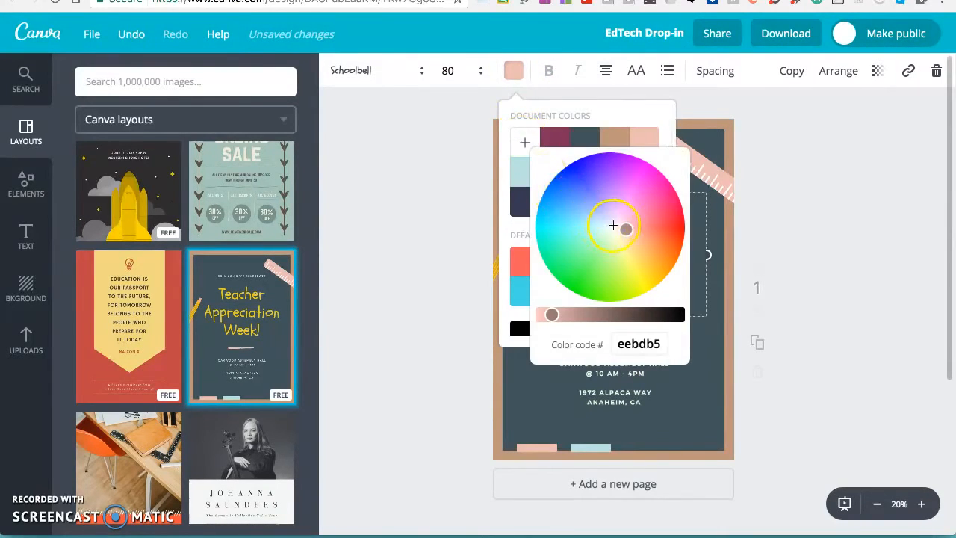
left_click_drag(631, 231, 586, 243)
mouse_move(552, 314)
left_mouse_down()
mouse_move(609, 312)
mouse_move(547, 314)
left_mouse_up()
mouse_move(586, 243)
left_mouse_down()
mouse_move(586, 253)
mouse_move(597, 237)
left_mouse_up()
left_click(770, 310)
left_click(819, 212)
left_click(564, 239)
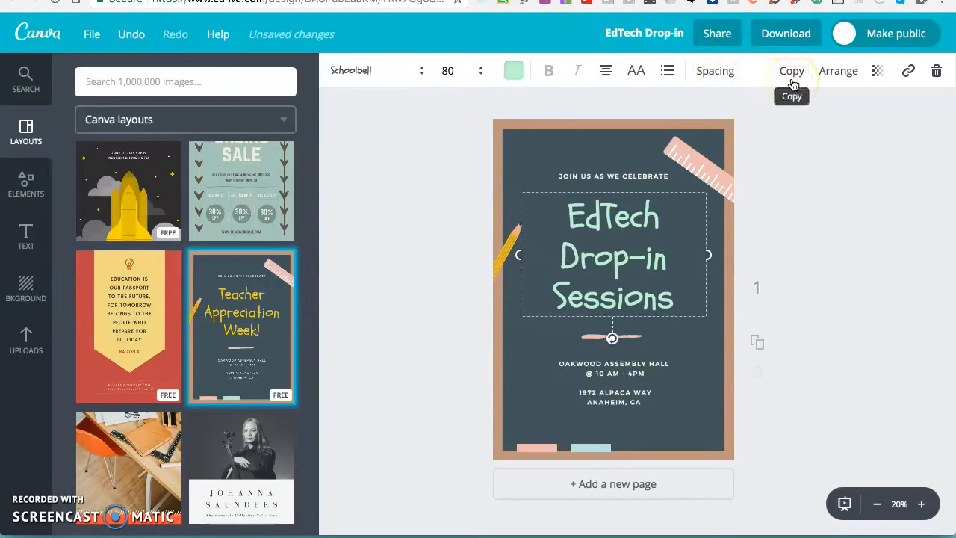
left_click(709, 164)
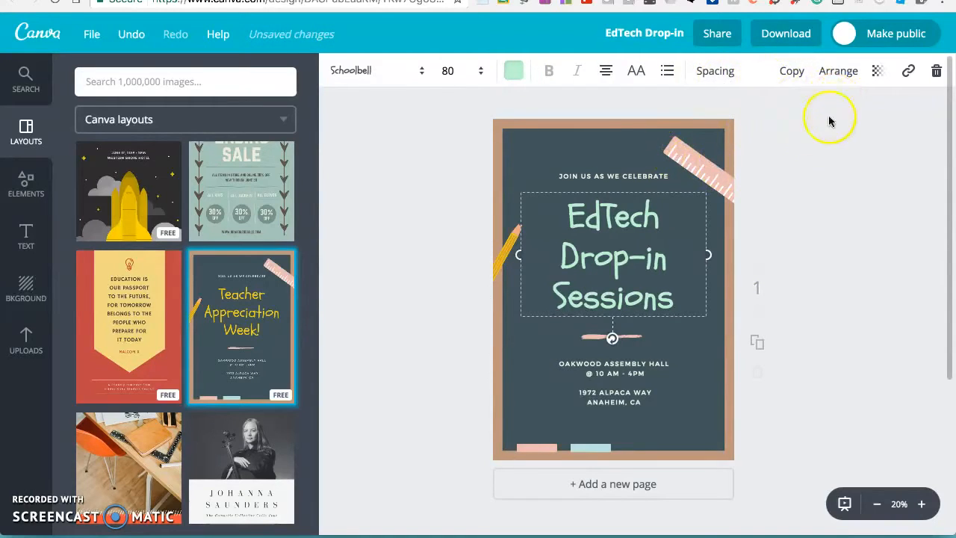
- Browse the illustrations and icons available as elements for the poster
left_click(27, 187)
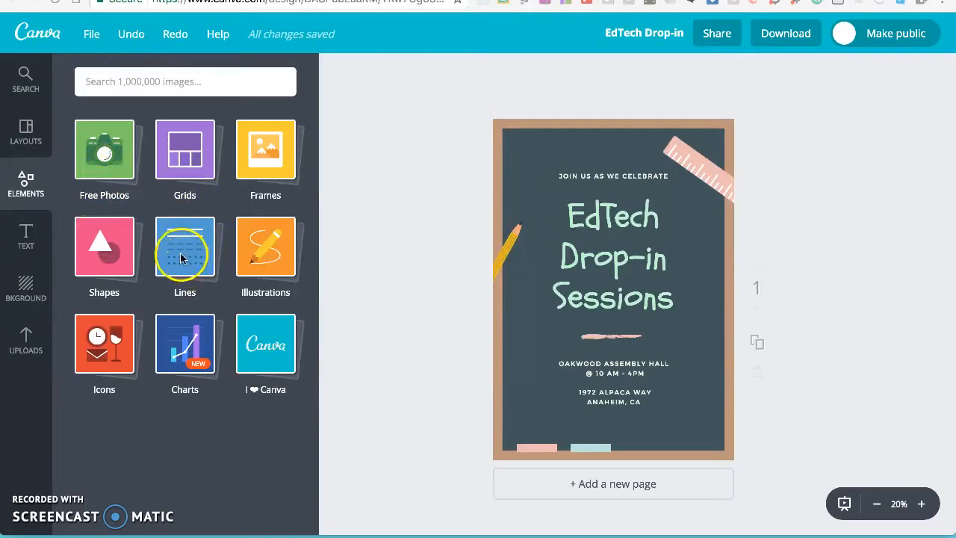
left_click(259, 262)
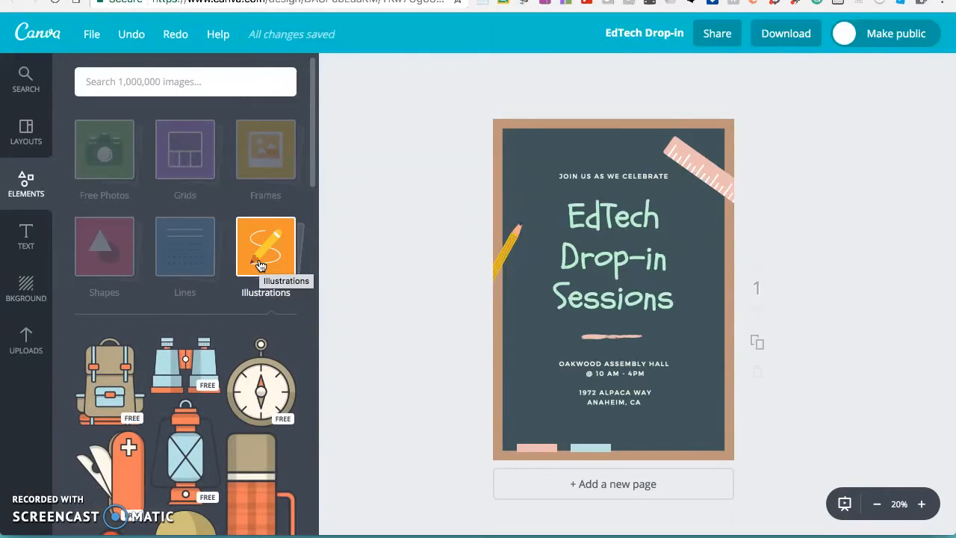
left_click(259, 266)
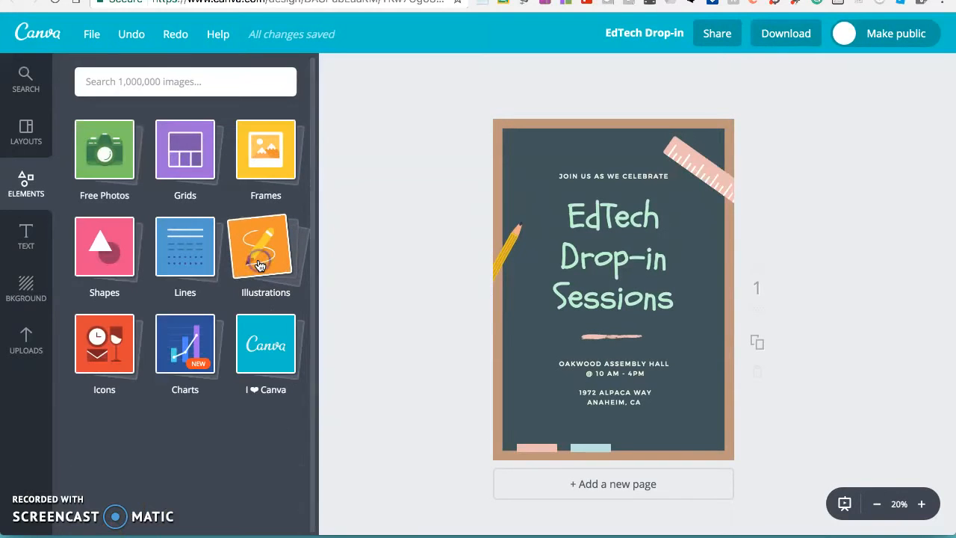
left_click(112, 353)
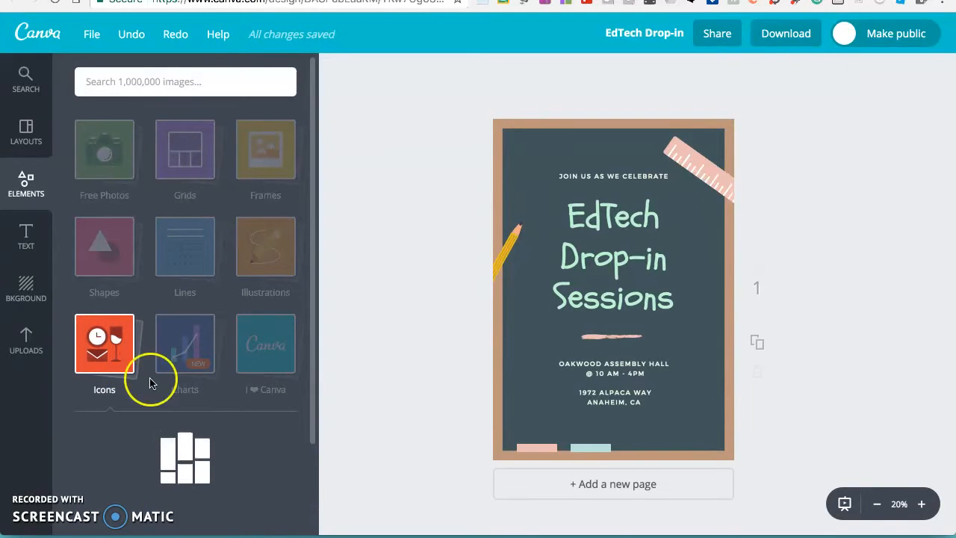
scroll(196, 443, "down", 1)
scroll(196, 444, "down", 2)
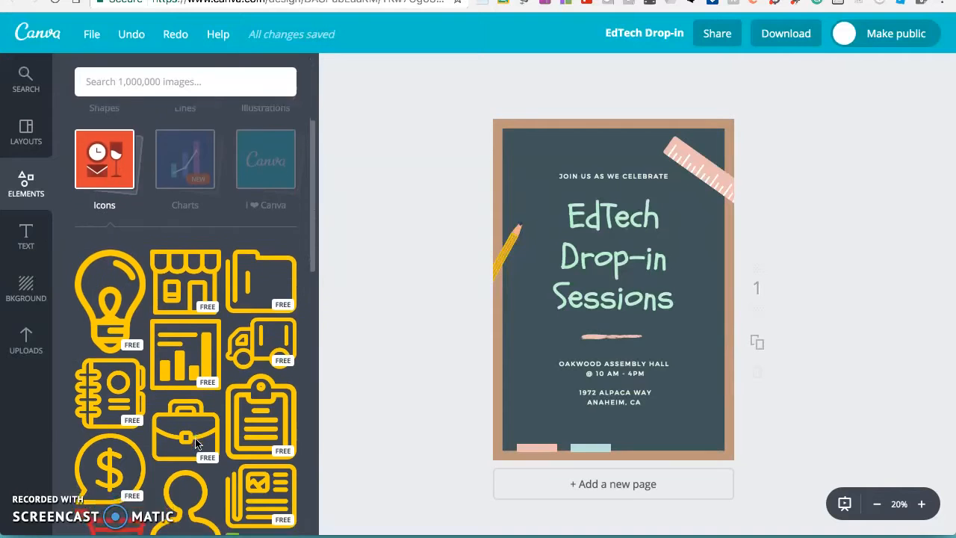
scroll(187, 388, "up", 3)
left_click(179, 359)
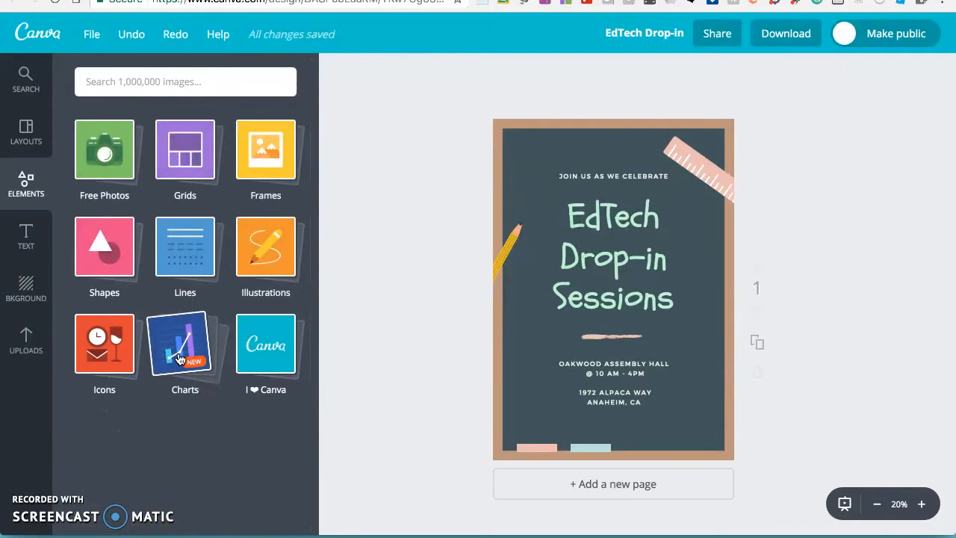
- Browse the chart elements, including the line, pie, ring and Venn diagram styles
left_click(180, 359)
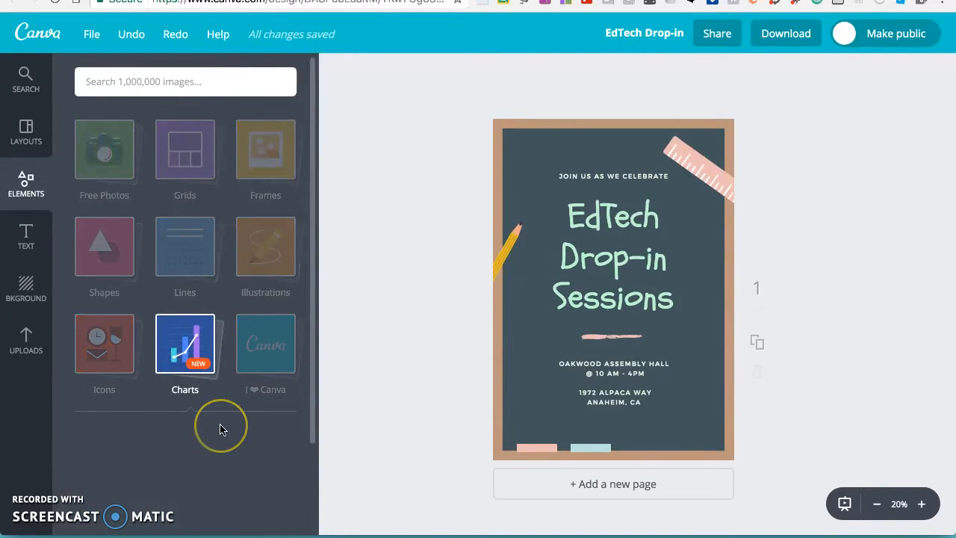
scroll(221, 426, "down", 1)
scroll(220, 428, "down", 5)
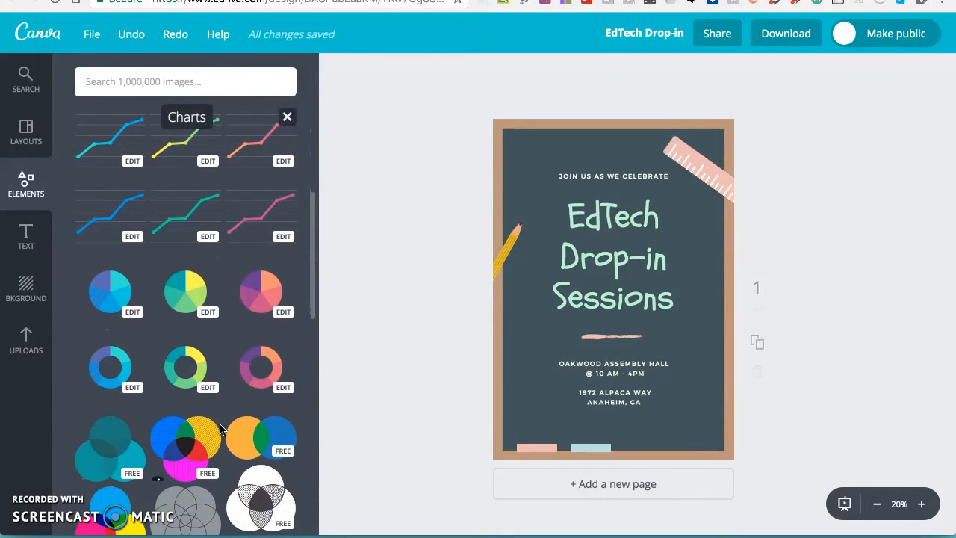
scroll(220, 429, "up", 6)
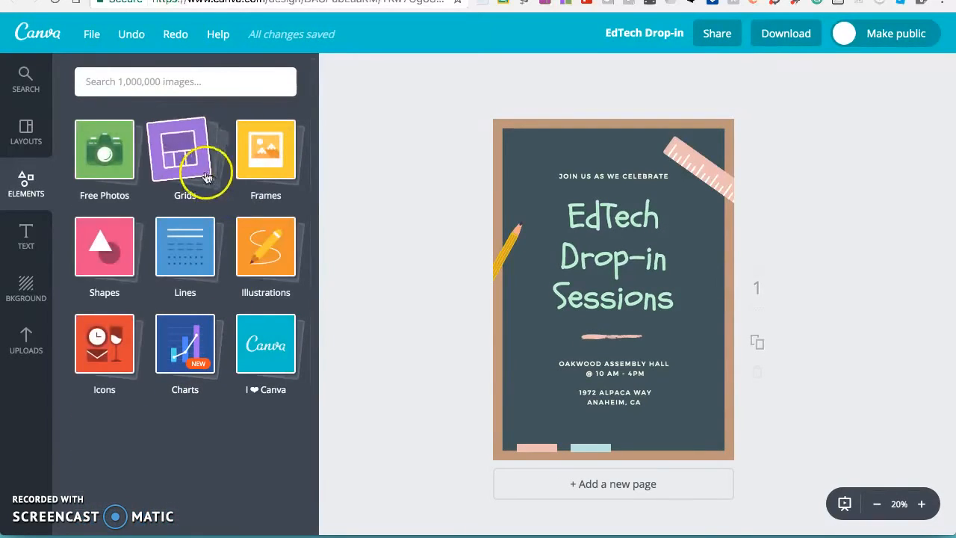
- Browse the grid layouts and the free photos among the elements
left_click(202, 174)
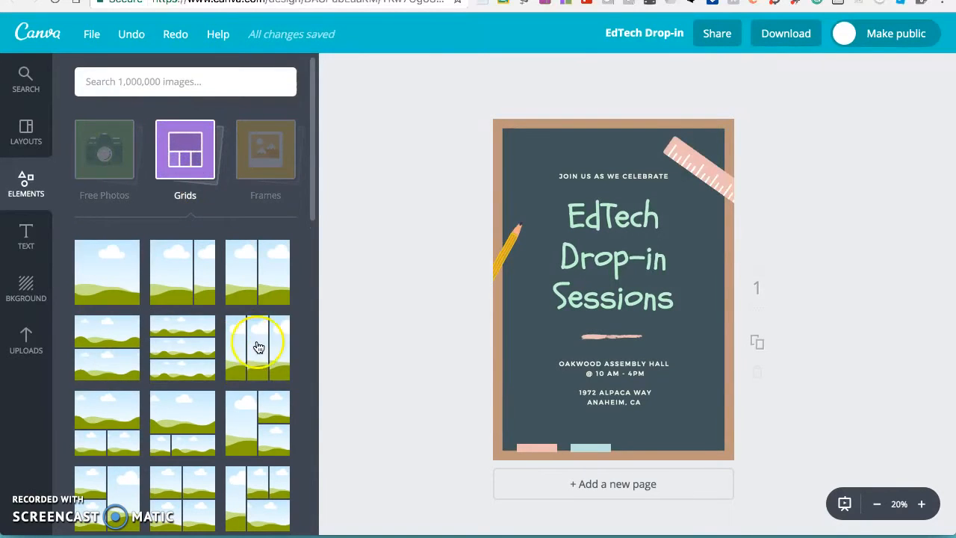
left_click(257, 176)
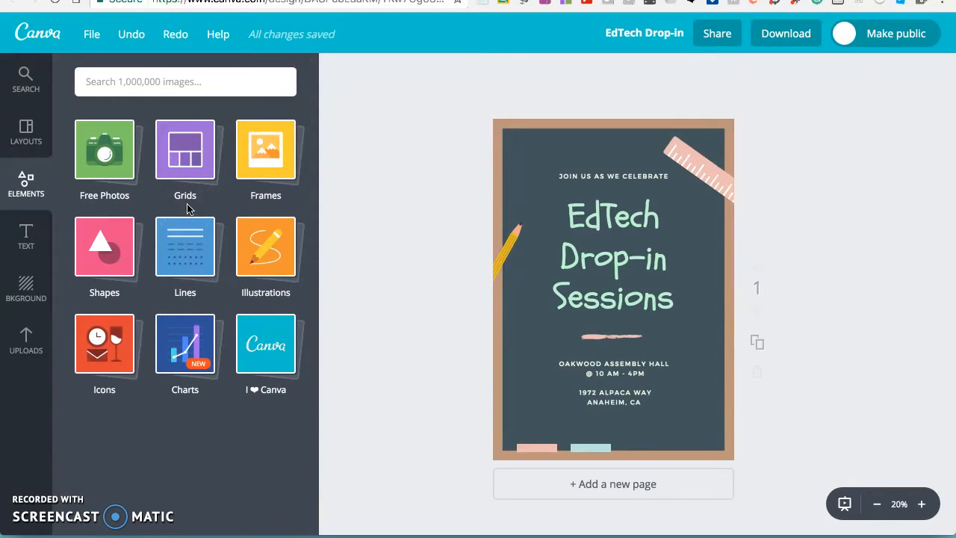
left_click(183, 178)
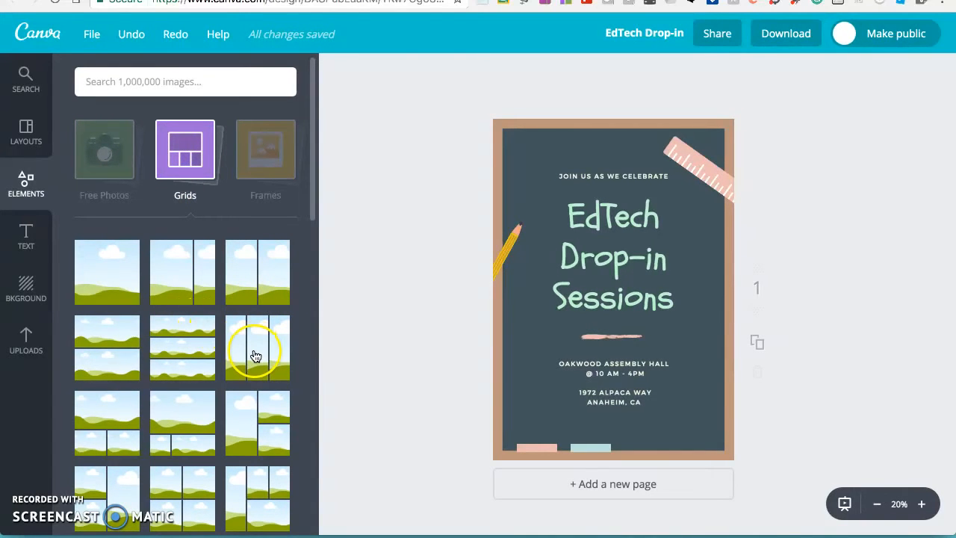
left_click(228, 200)
left_click(119, 168)
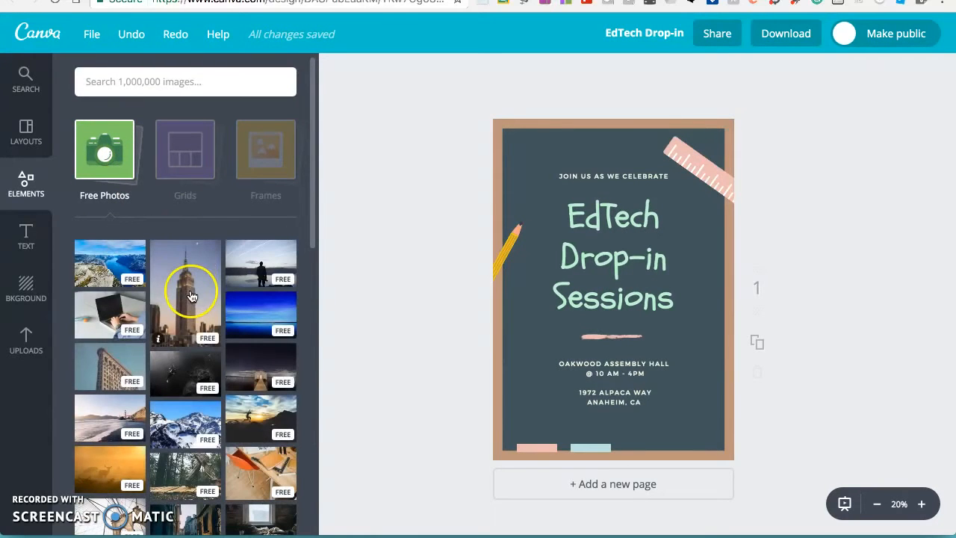
scroll(215, 380, "down", 2)
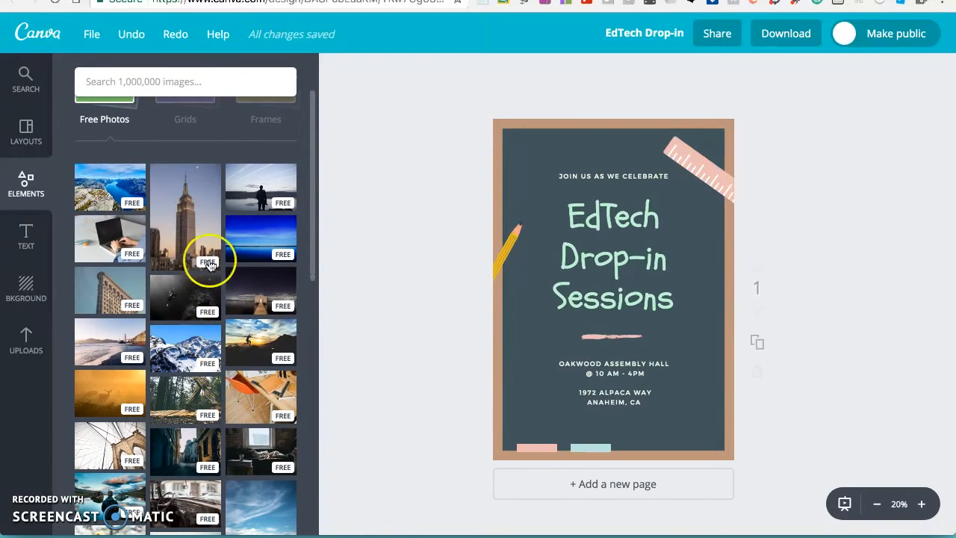
left_click(220, 133)
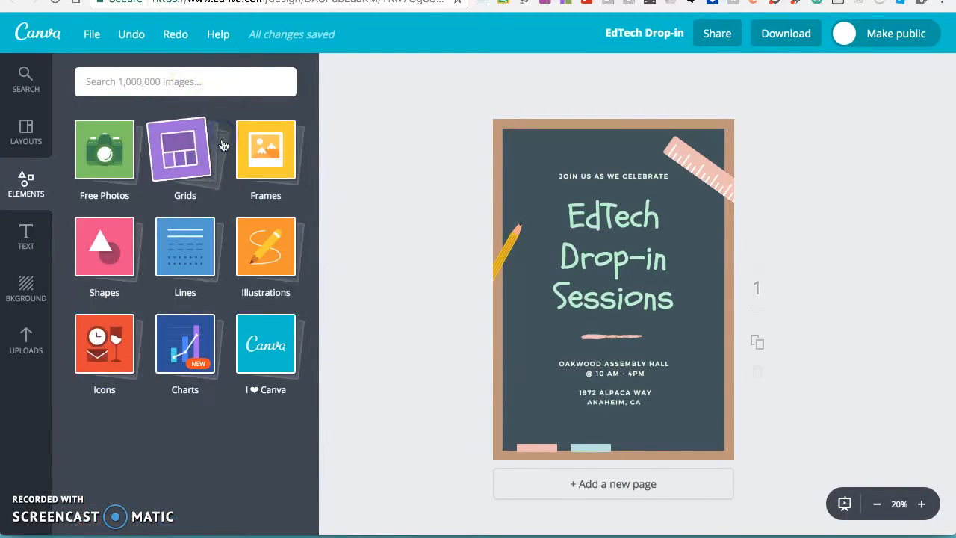
- Look through the shape and line elements and add the blue zigzag line with round nodes to the poster
left_click(129, 248)
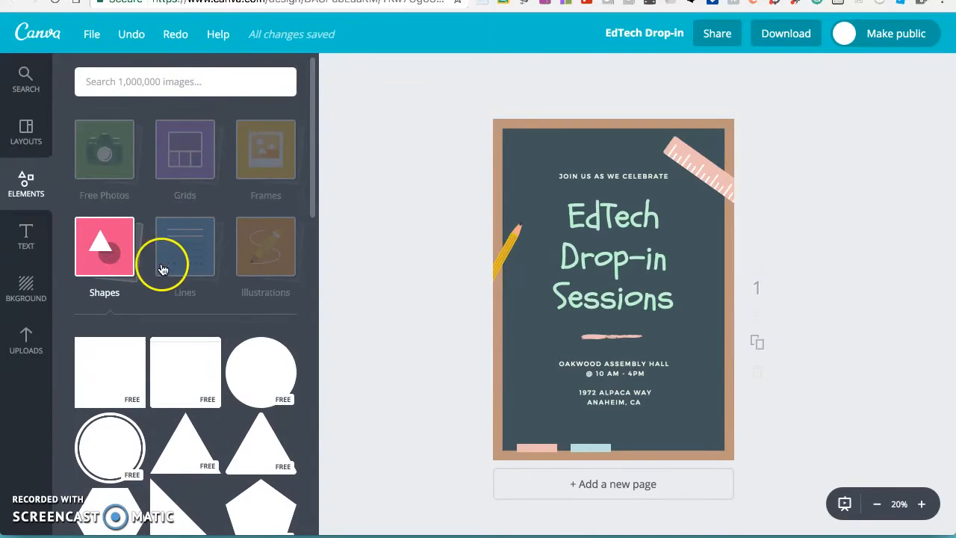
left_click(203, 268)
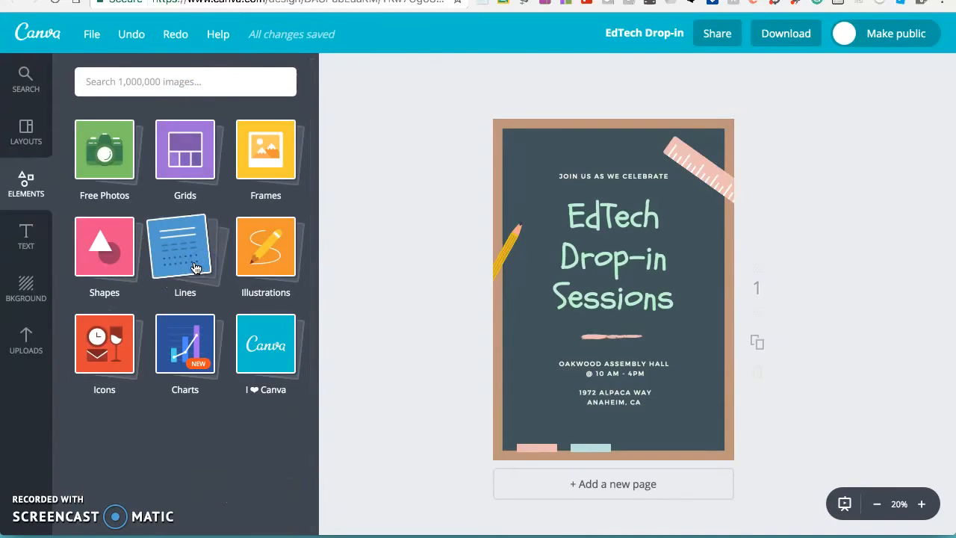
left_click(196, 266)
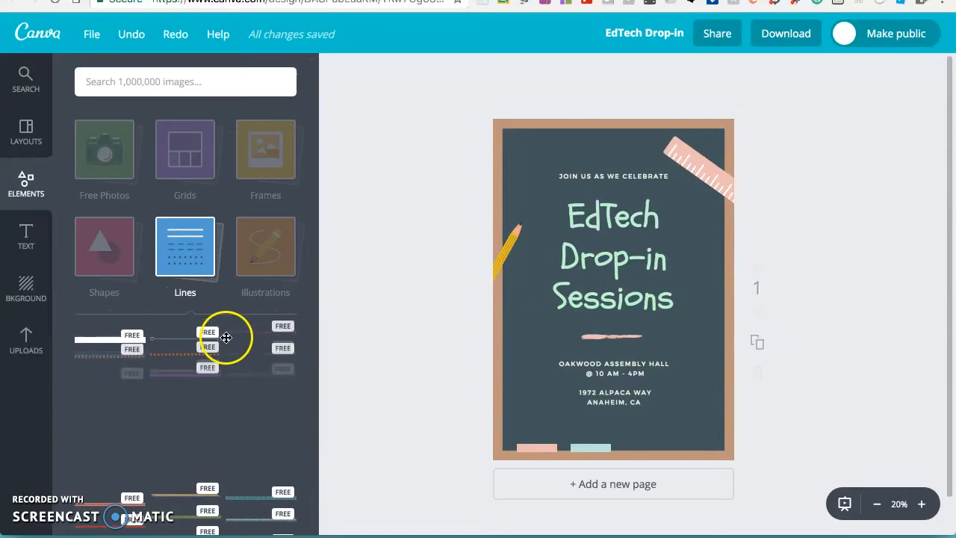
scroll(239, 392, "down", 5)
scroll(239, 397, "down", 5)
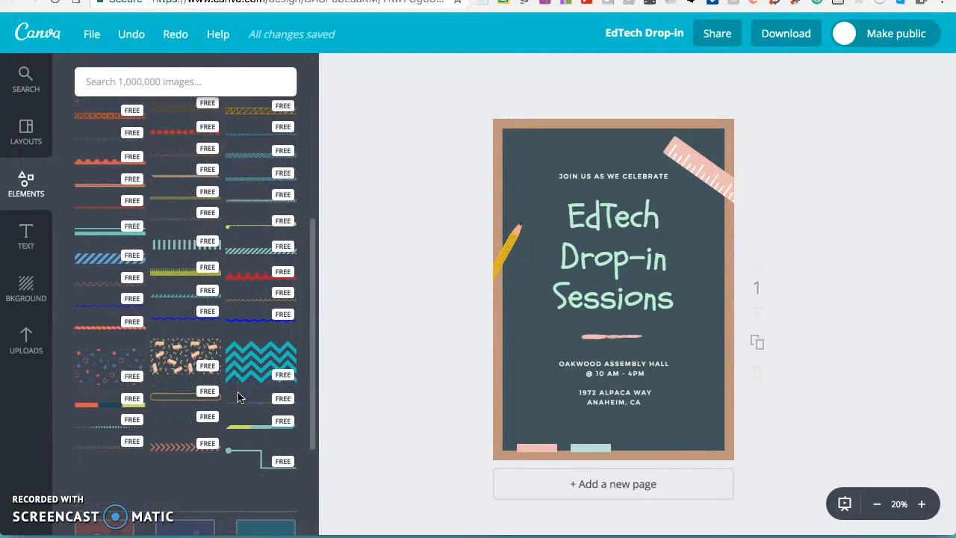
scroll(239, 398, "down", 1)
left_click_drag(249, 316, 584, 324)
- Move the blue zigzag line down over the event location and time text
key("Down")
key("Down")
key("Down")
key("Down")
key("Down")
key("Down")
key("Down")
key("Down")
key("Down")
key("Down")
key("Down")
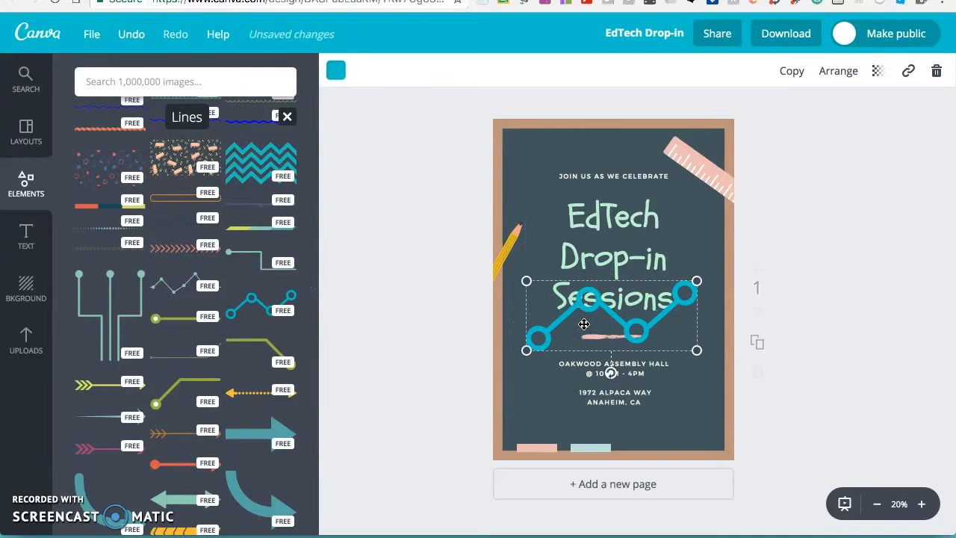
key("Down")
key("Down")
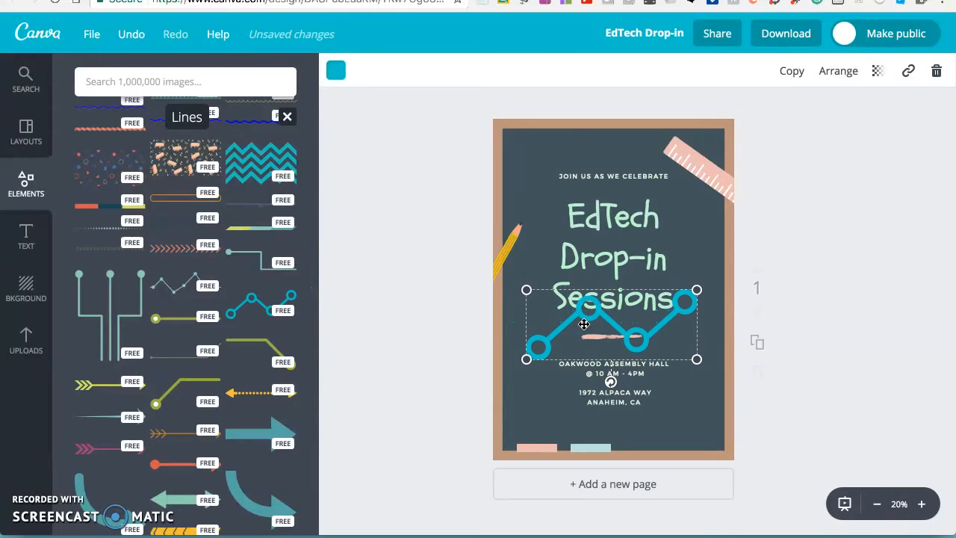
left_click_drag(589, 313, 564, 378)
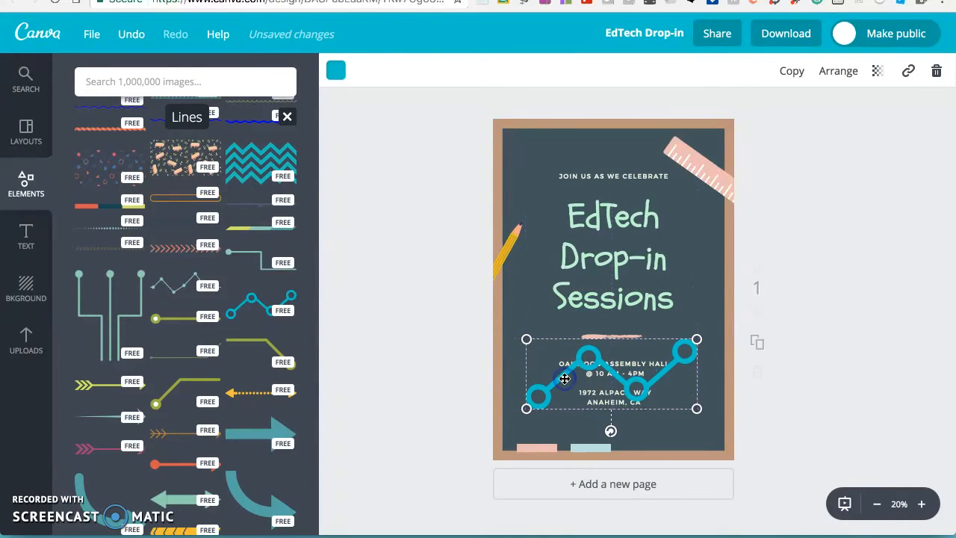
- Send the zigzag line back behind the event details text and set its transparency to 34
left_click(834, 78)
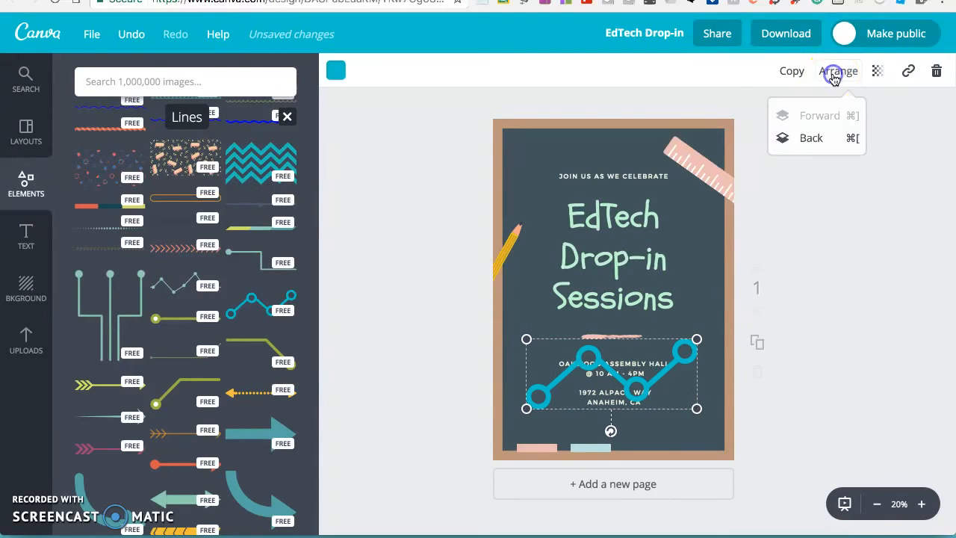
left_click(807, 136)
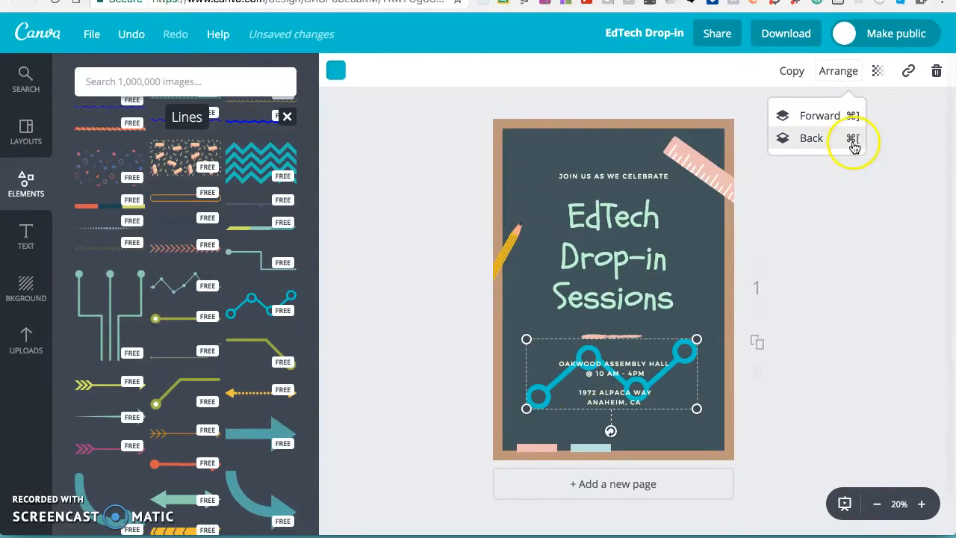
left_click(879, 73)
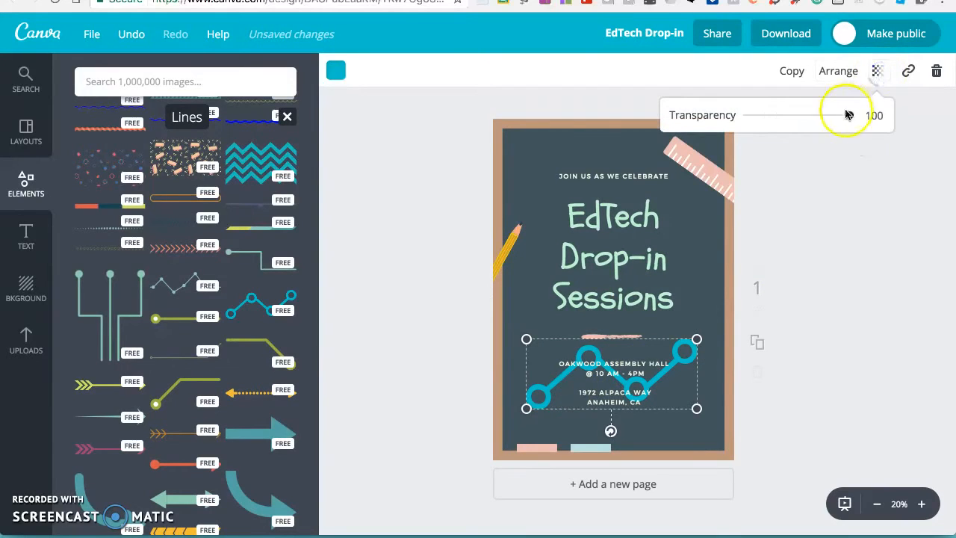
left_click_drag(846, 121, 791, 117)
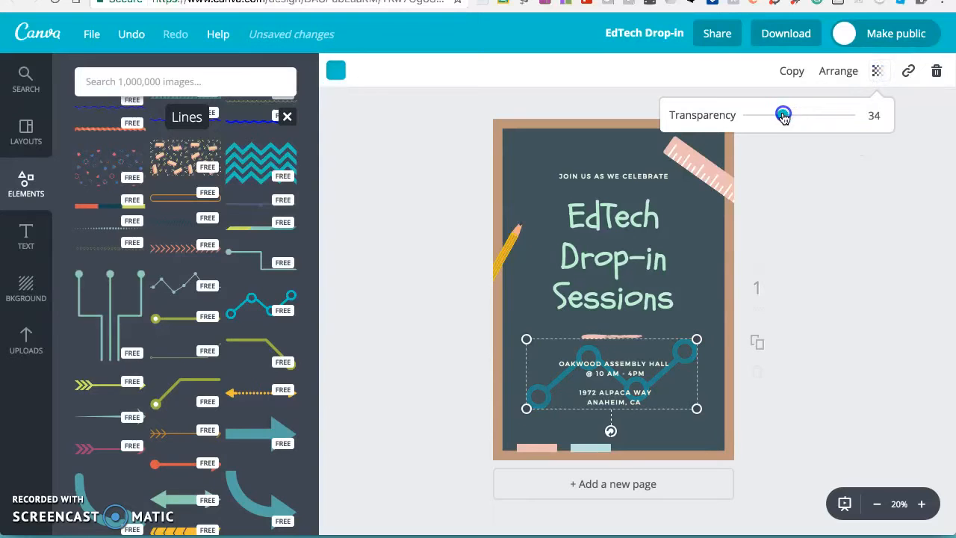
left_click(849, 275)
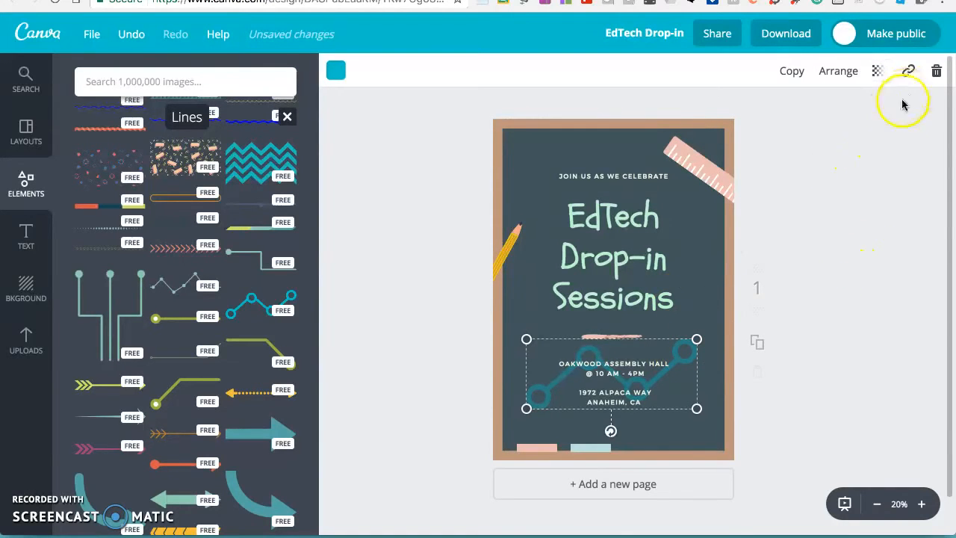
left_click(375, 263)
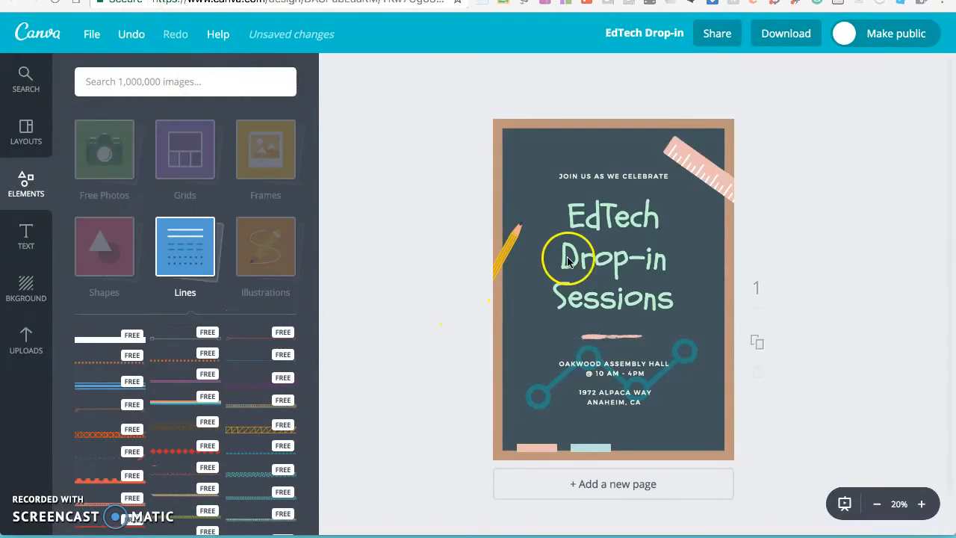
- Shift the ruler graphic slightly down and to the right in the poster's upper-right corner
left_click(697, 171)
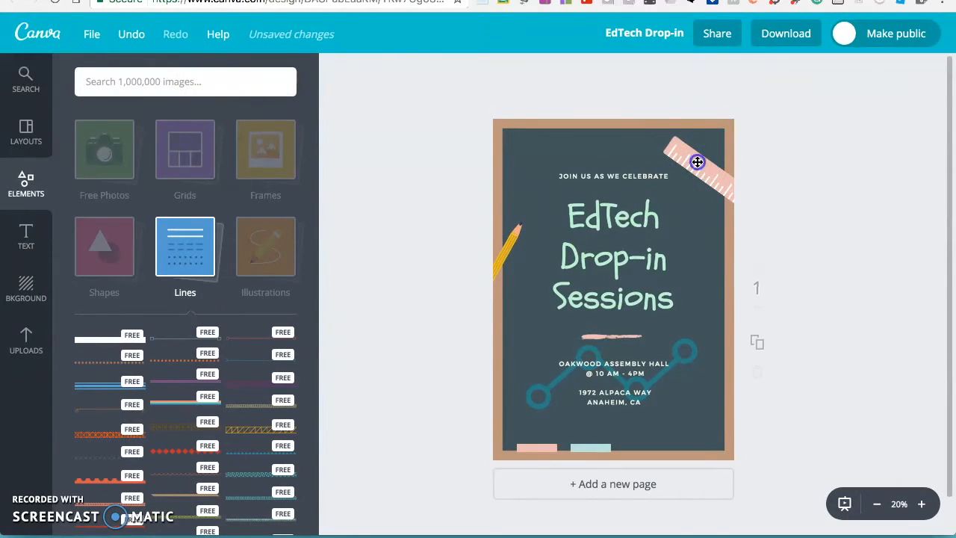
left_click(697, 162)
mouse_move(696, 162)
left_mouse_down()
mouse_move(683, 177)
mouse_move(642, 122)
mouse_move(703, 173)
left_mouse_up()
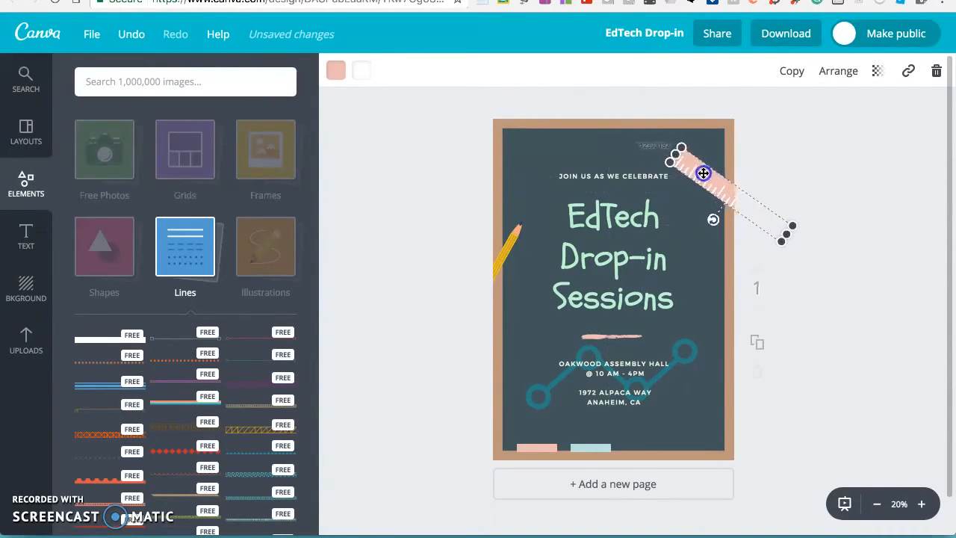
- Recolour the ruler golden yellow with dark slate markings, using the document colours
left_click(337, 72)
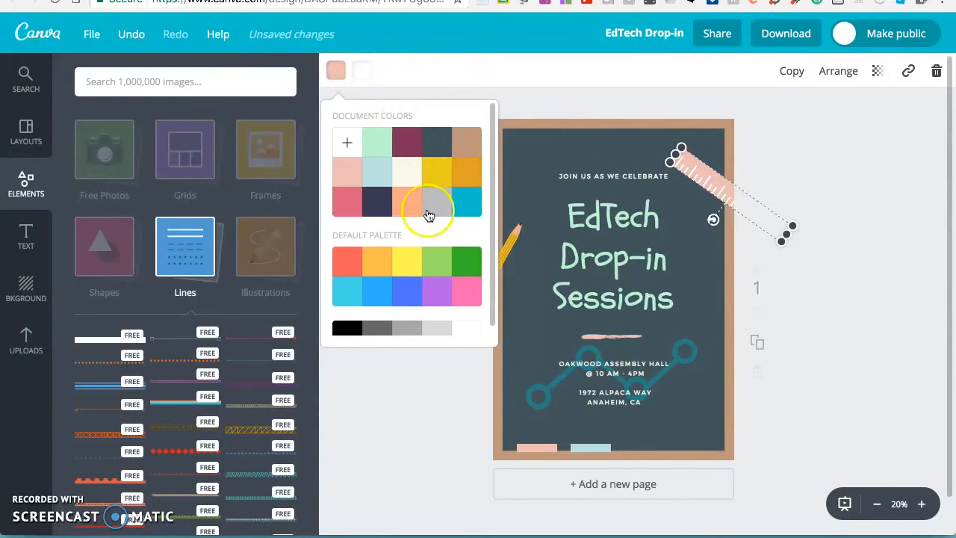
left_click(445, 178)
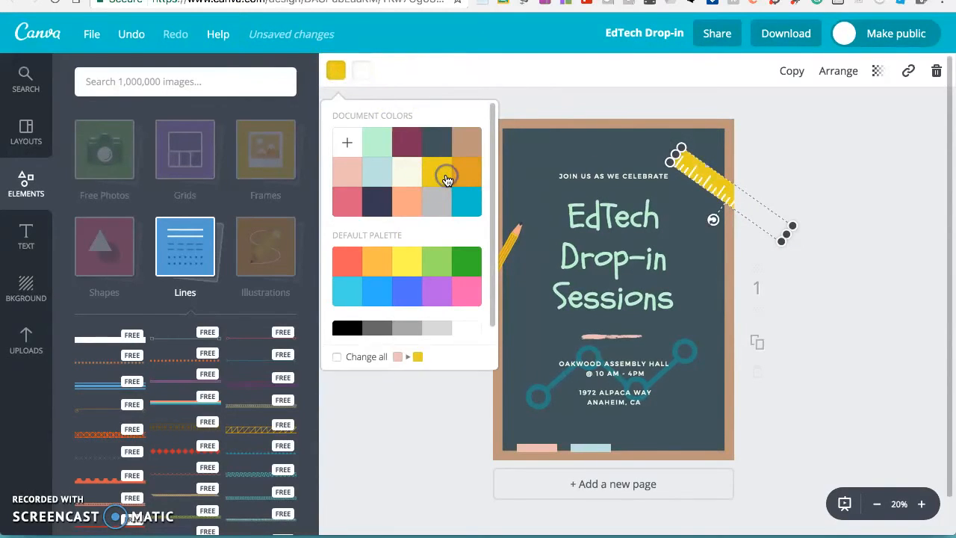
left_click(363, 71)
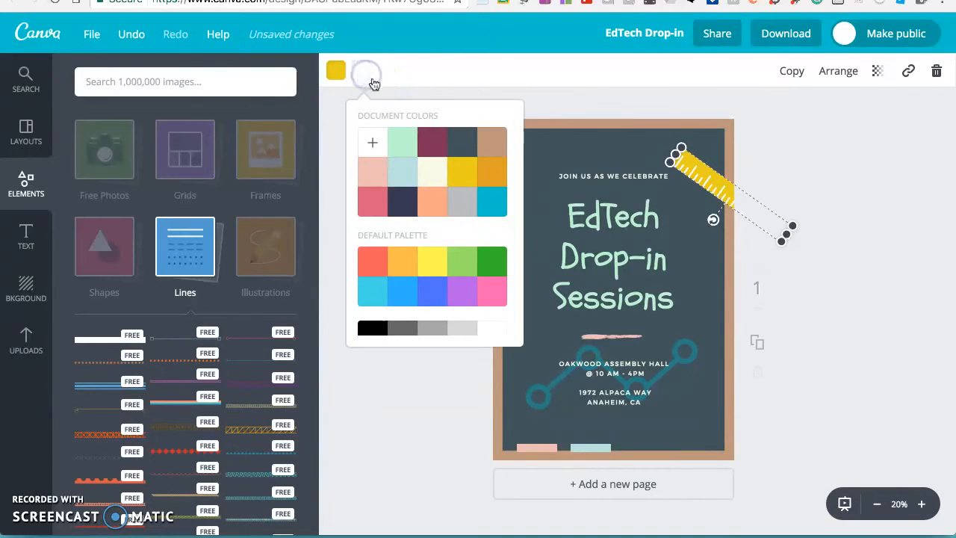
left_click(461, 145)
left_click(811, 168)
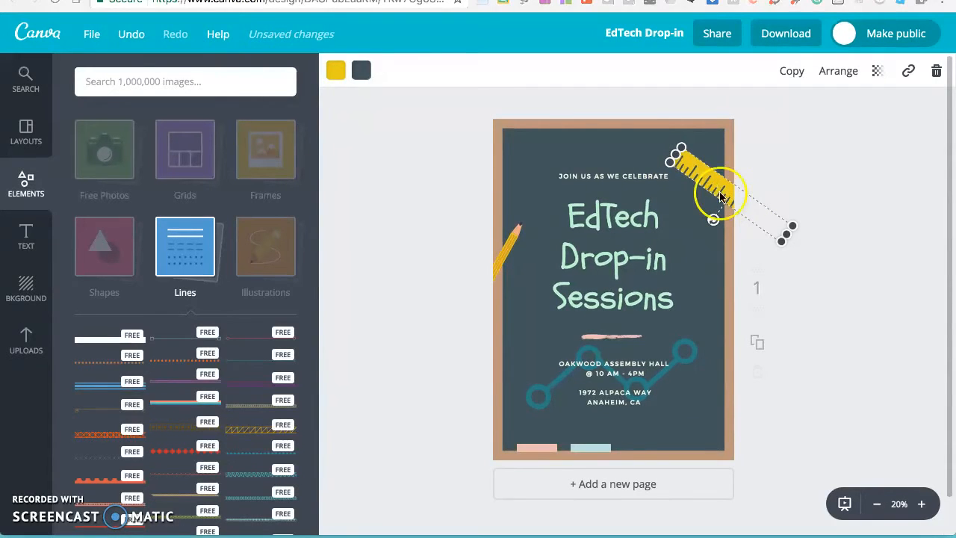
- Browse the available text options, including the heading styles, font combinations and ready-made text badges
left_click(28, 237)
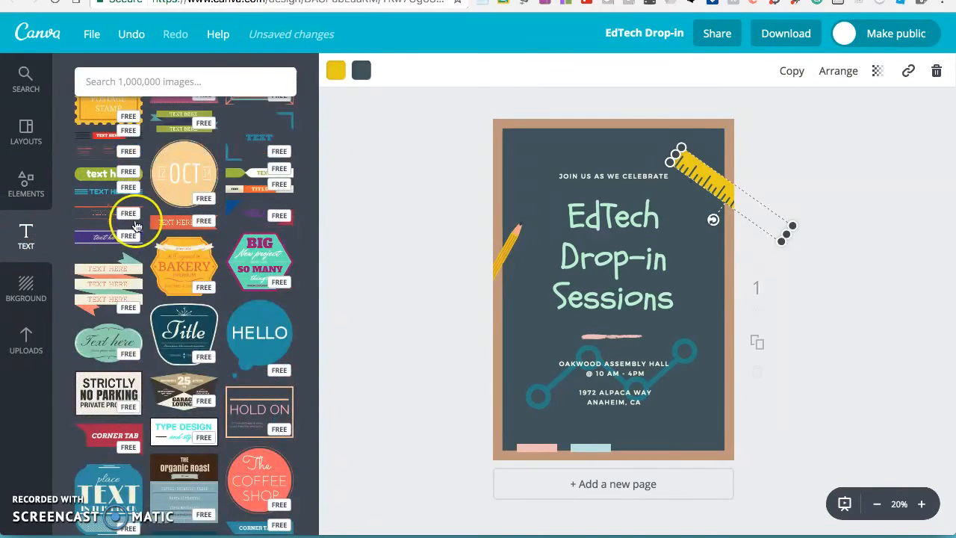
scroll(147, 226, "up", 1)
scroll(147, 225, "up", 8)
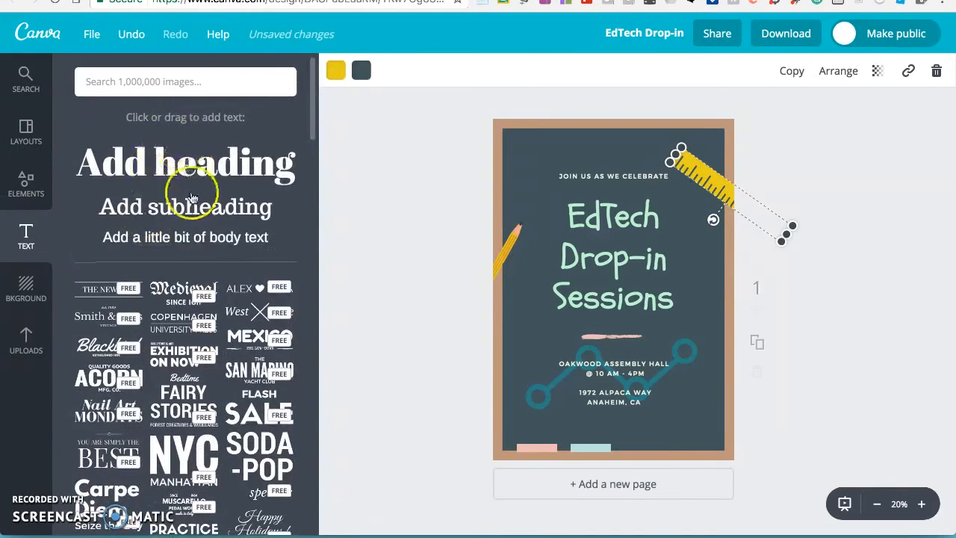
scroll(190, 209, "down", 1)
scroll(200, 238, "down", 1)
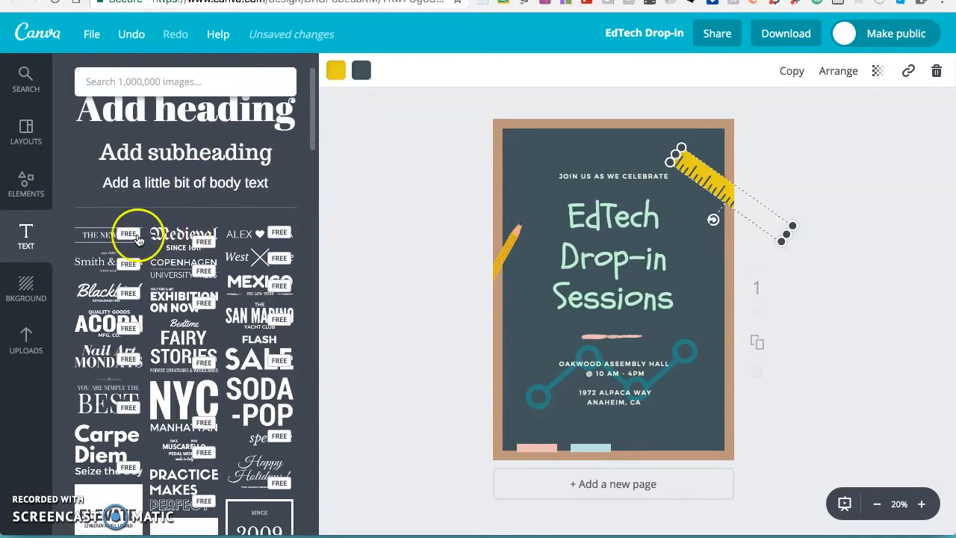
scroll(212, 314, "down", 1)
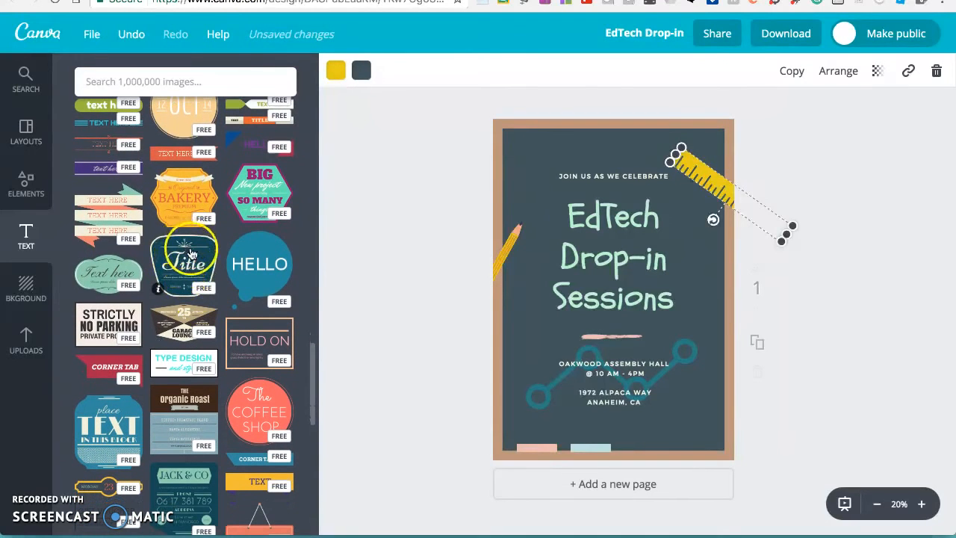
scroll(199, 279, "down", 5)
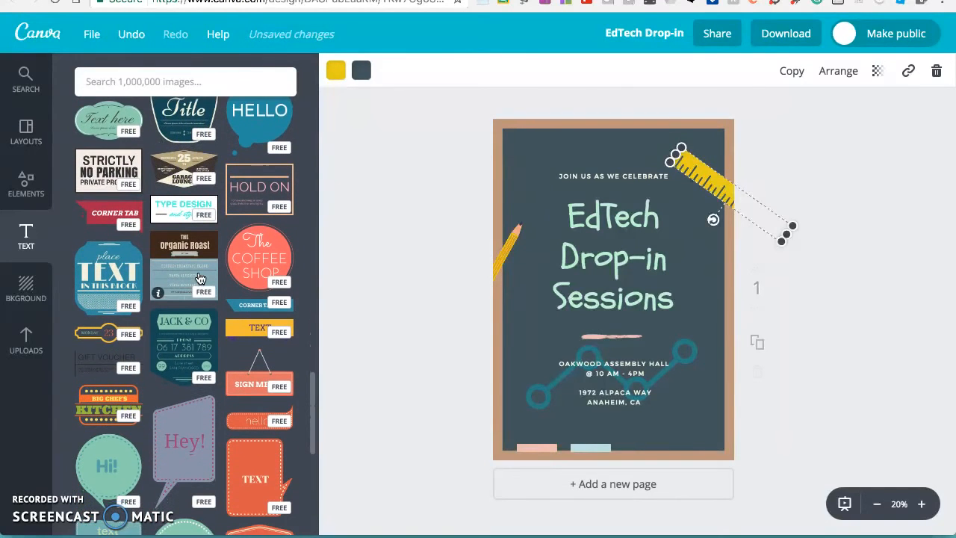
scroll(199, 278, "down", 5)
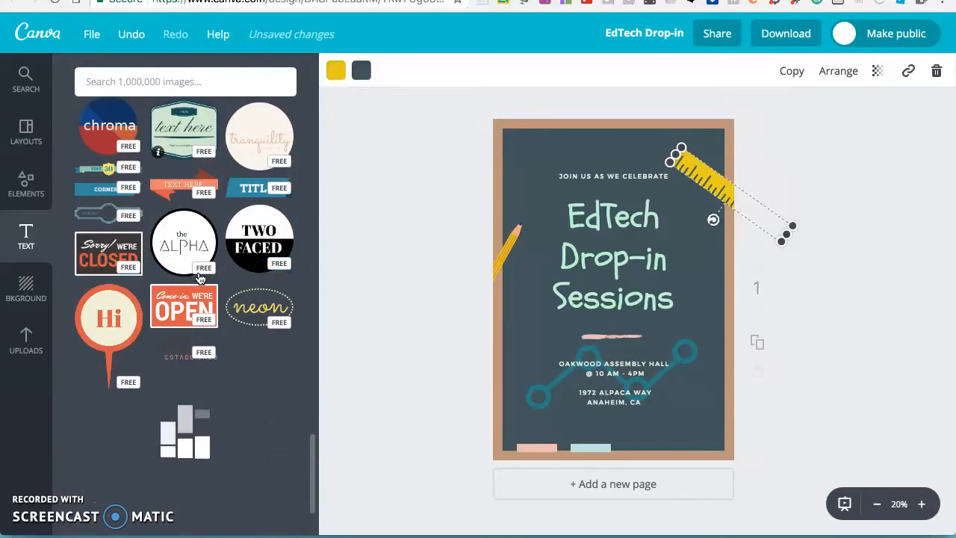
scroll(133, 318, "down", 2)
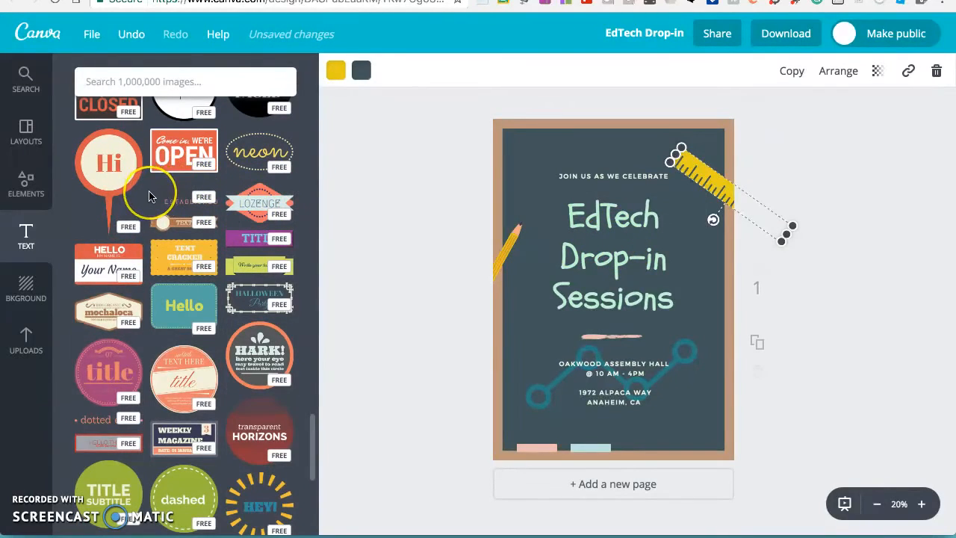
scroll(149, 196, "down", 1)
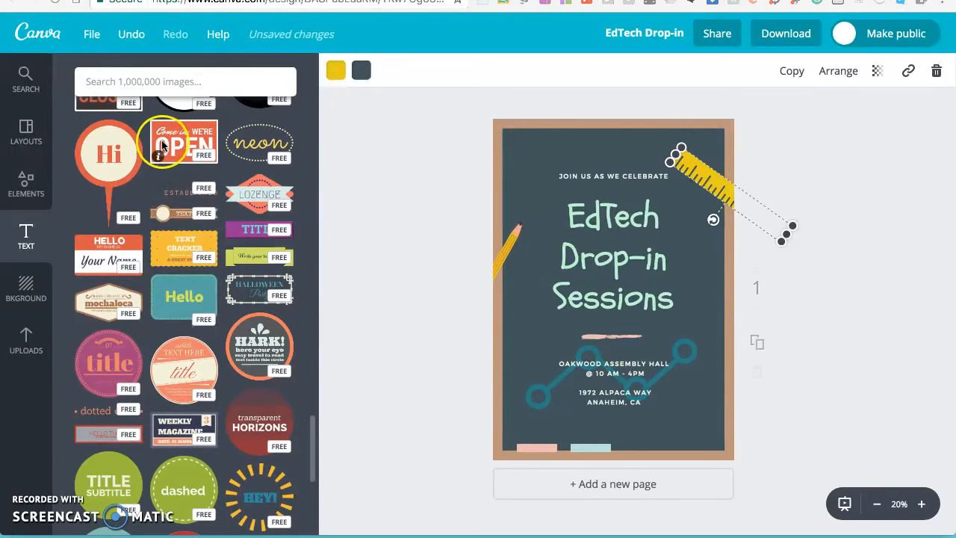
- Add the orange "Come in, we're OPEN" text graphic to the poster and shrink it to about half its width
left_click(427, 286)
left_click_drag(184, 141, 600, 378)
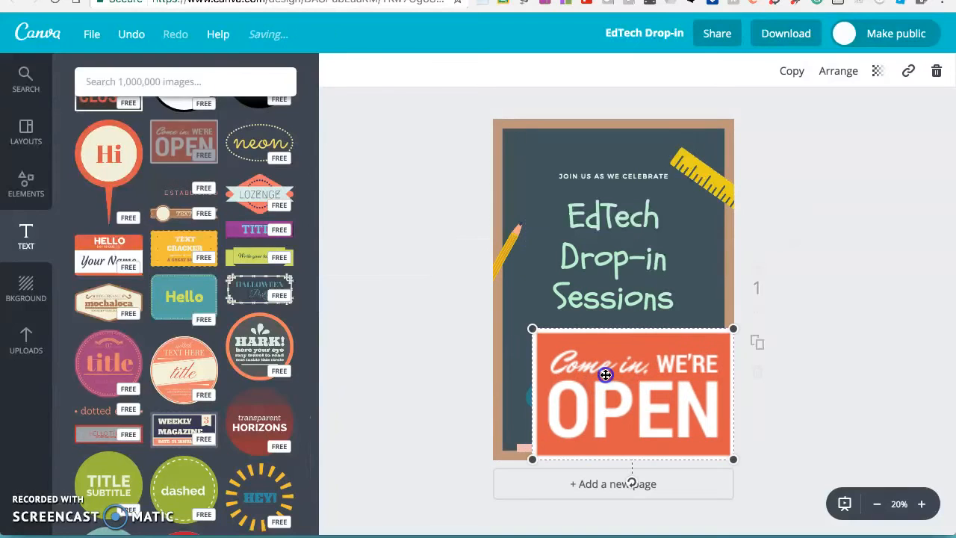
left_click_drag(533, 329, 651, 413)
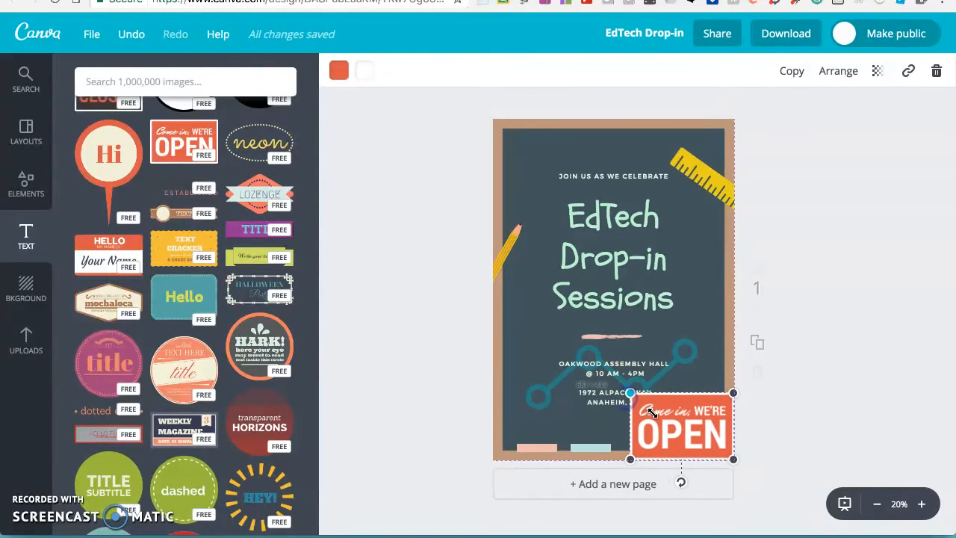
- Place the "Come in, we're OPEN" sign over the event details below the heading and tilt it counter-clockwise
left_click_drag(616, 387, 617, 386)
left_click_drag(681, 482, 627, 426)
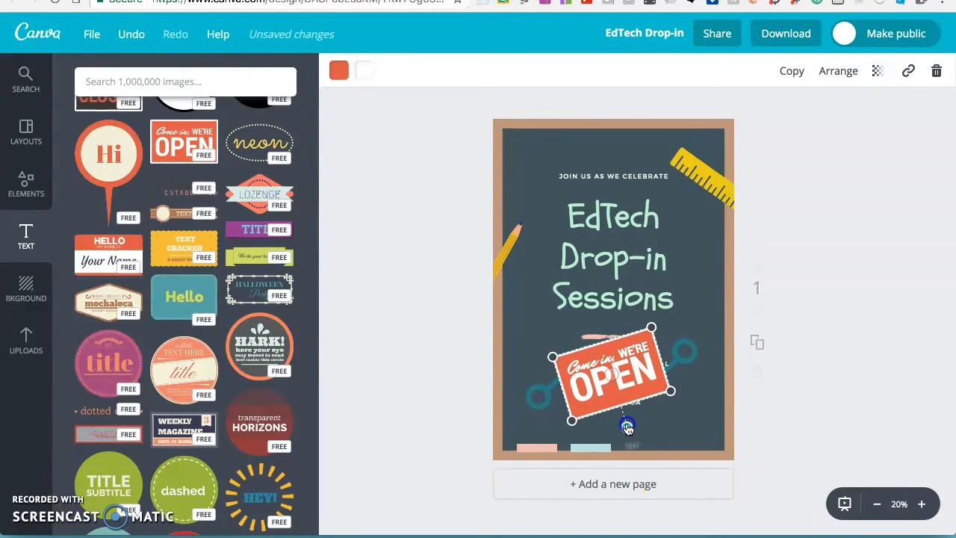
left_click_drag(618, 378, 618, 371)
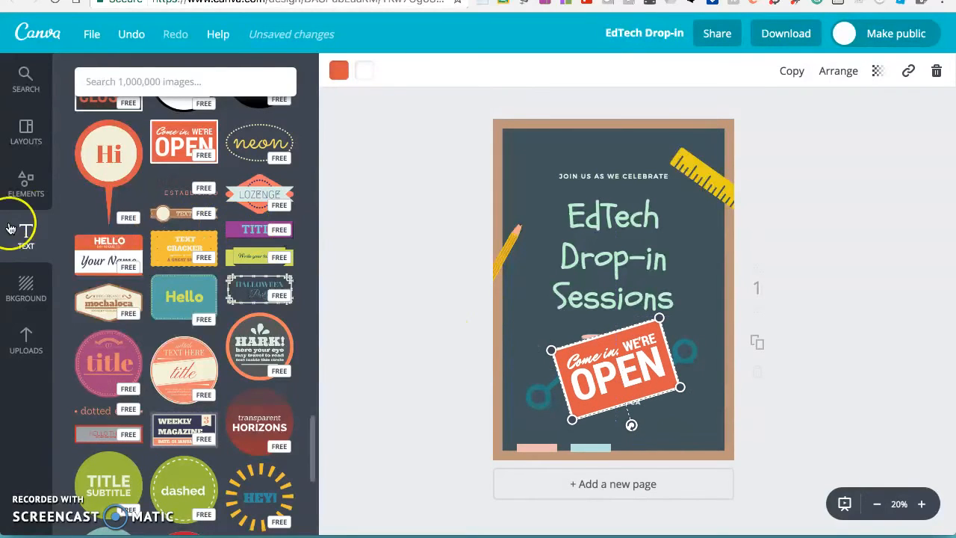
- Browse the background colours and free background patterns available for the poster
scroll(136, 292, "down", 2)
left_click(27, 287)
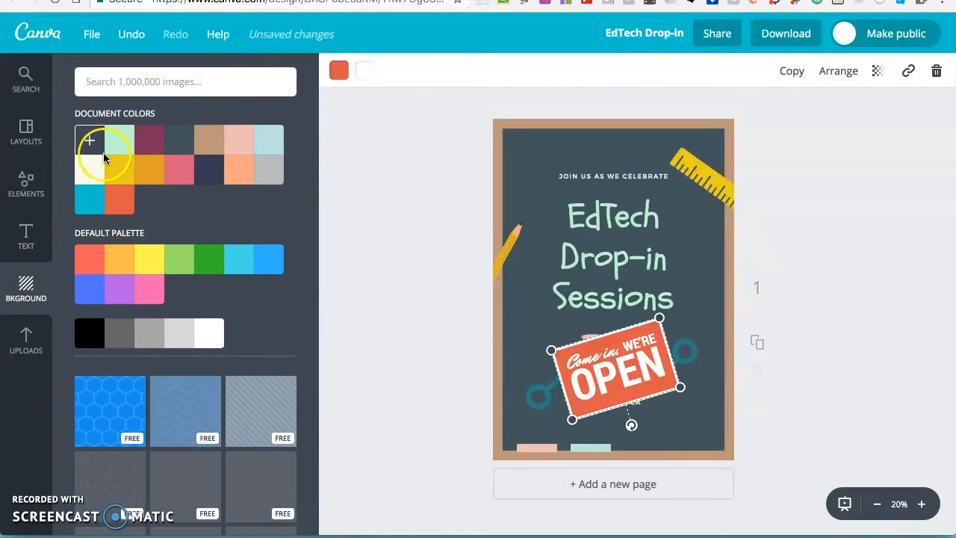
scroll(152, 268, "down", 2)
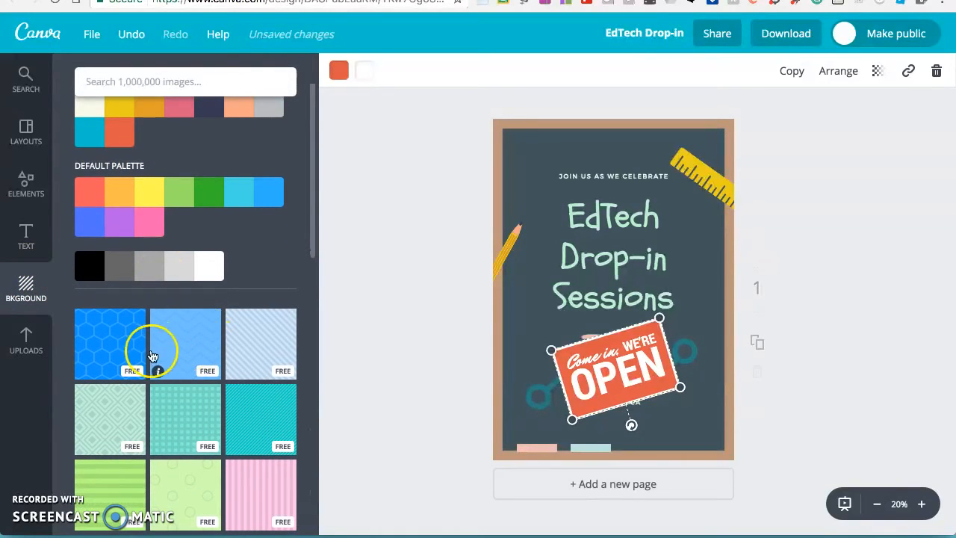
scroll(222, 385, "down", 4)
scroll(224, 384, "down", 5)
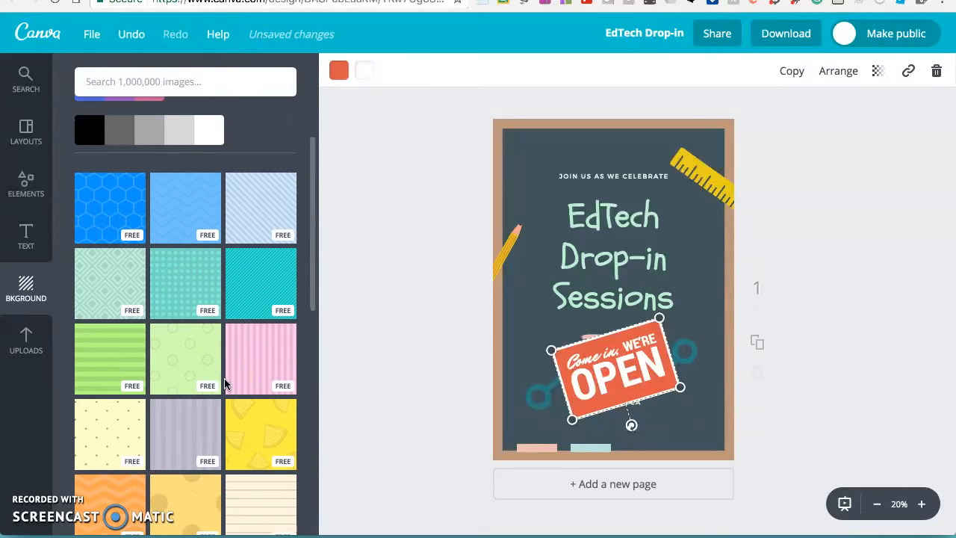
scroll(224, 385, "down", 10)
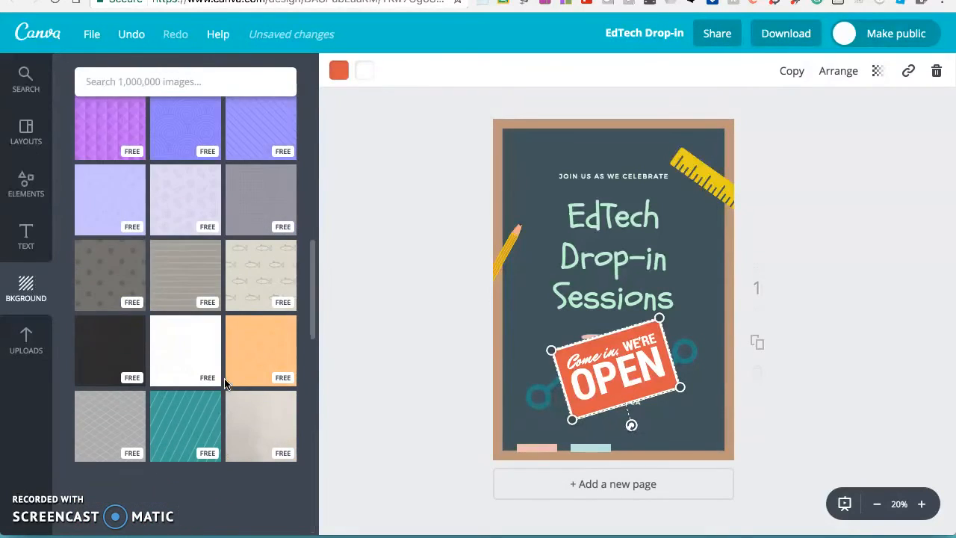
- Add the uploaded chalkboard photo to the poster and enlarge it until it covers almost the entire page
scroll(239, 487, "down", 10)
scroll(239, 487, "down", 2)
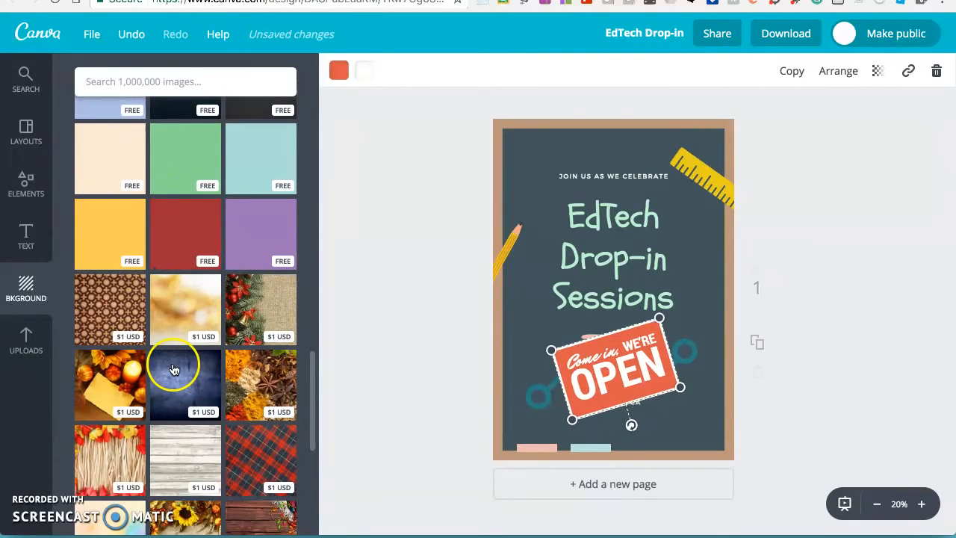
left_click(25, 338)
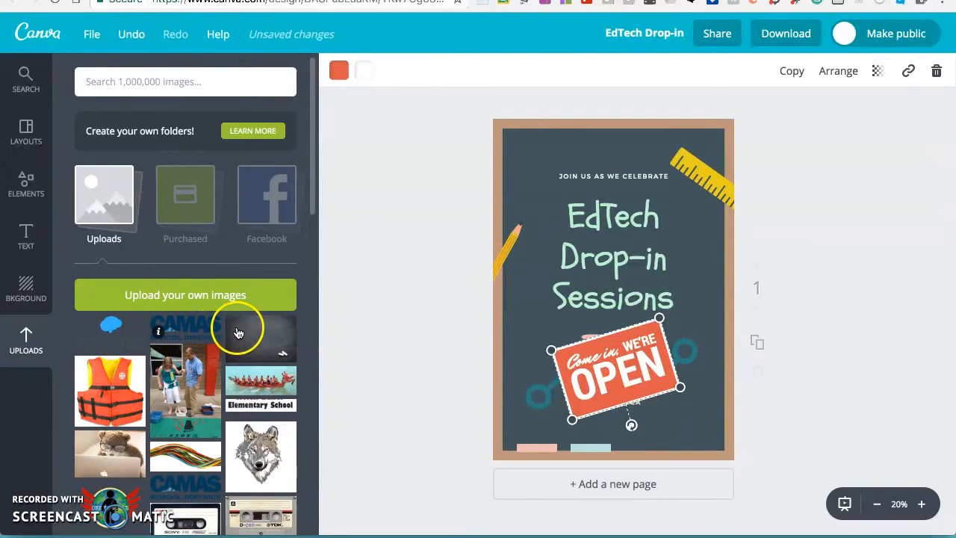
left_click(256, 344)
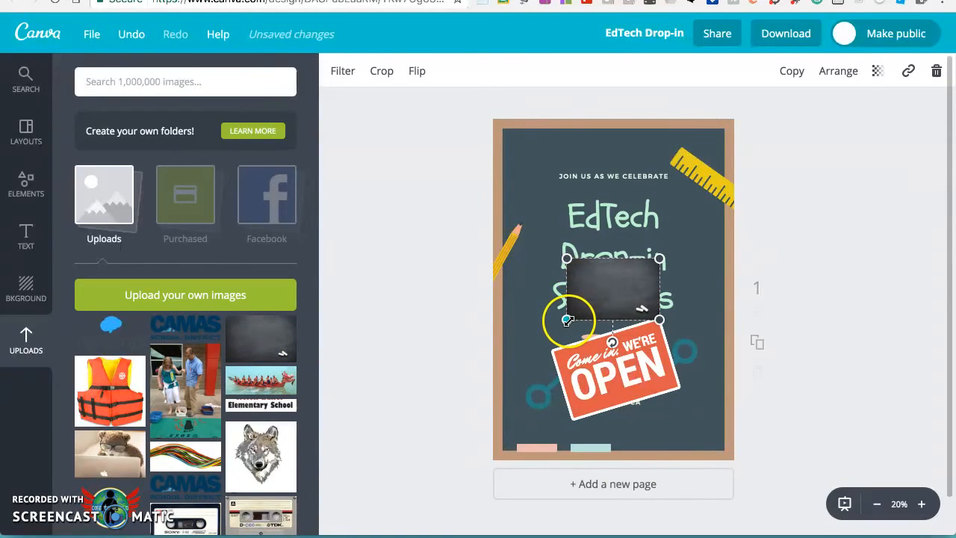
left_click_drag(559, 335, 407, 455)
left_click_drag(658, 260, 847, 47)
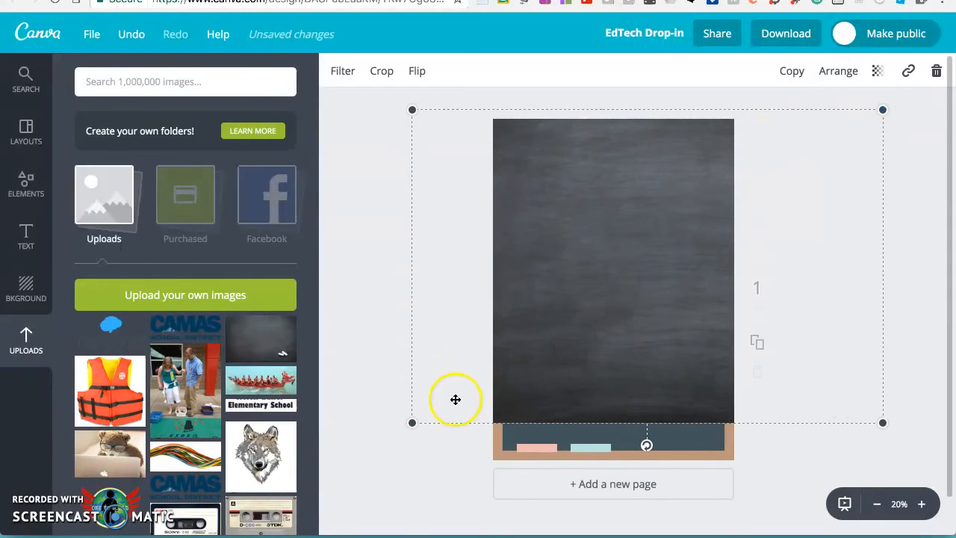
left_click_drag(412, 424, 371, 469)
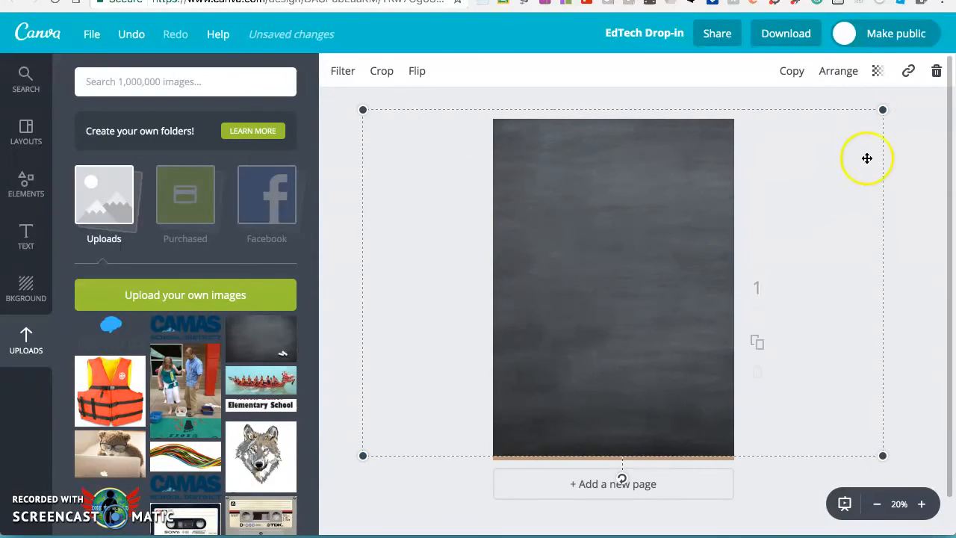
- Send the chalkboard photo backward through the layers until it sits behind the poster's frame, text and graphics
left_click(836, 72)
left_click(811, 139)
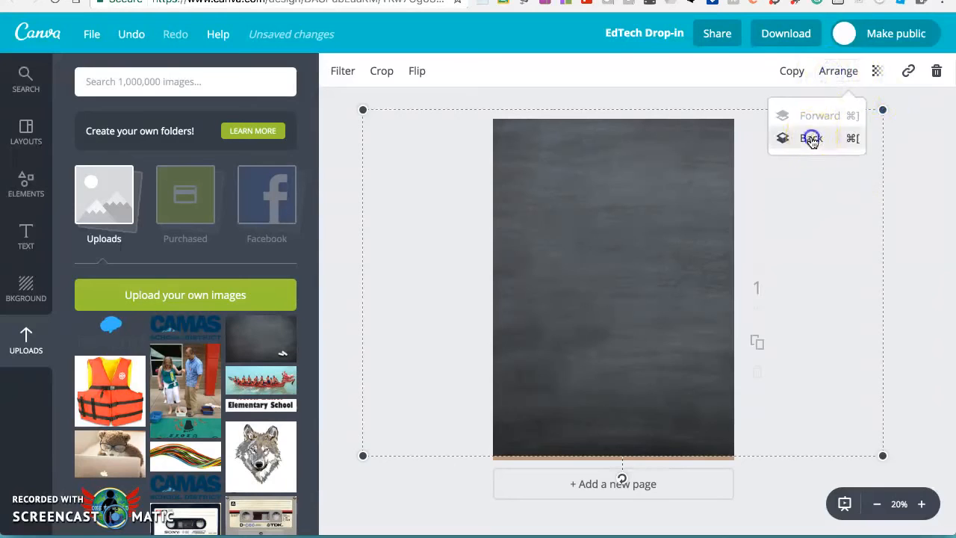
left_click(811, 140)
left_click(812, 140)
left_click(812, 140)
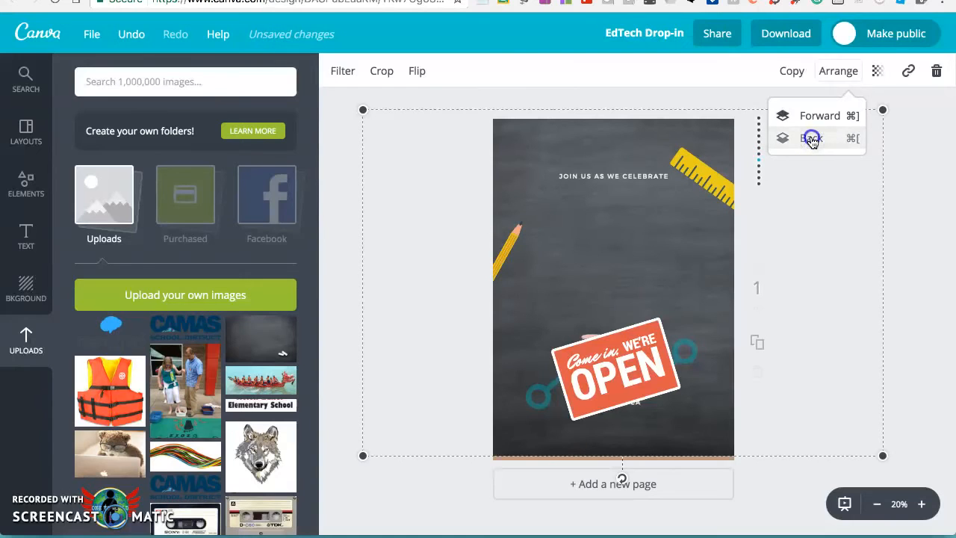
left_click(819, 143)
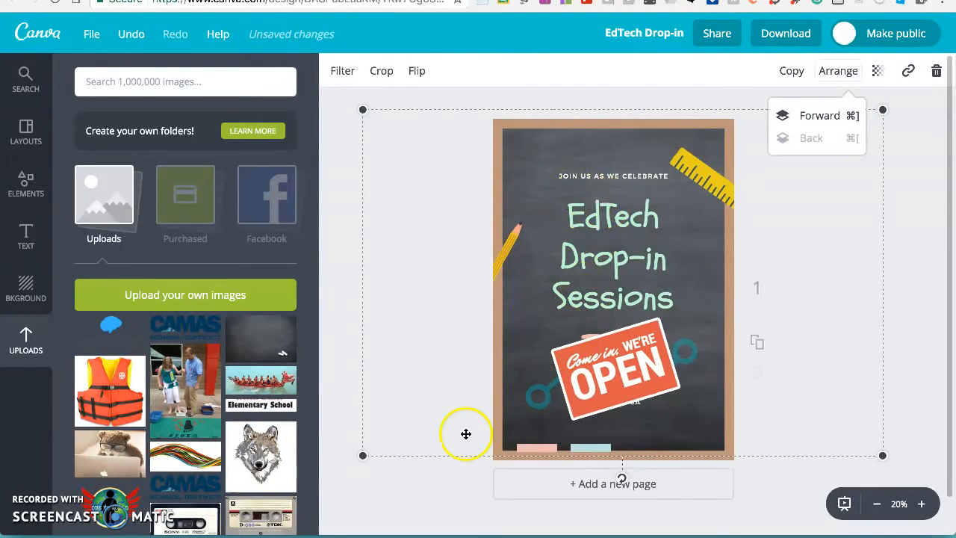
- Move the "Come in, we're OPEN" sign up slightly and duplicate the poster page
left_click_drag(605, 353, 605, 341)
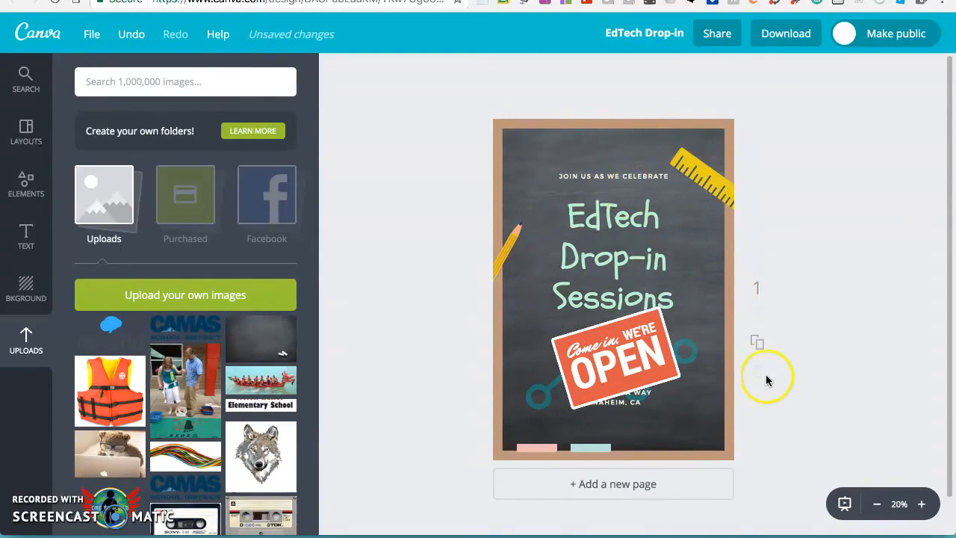
left_click(758, 347)
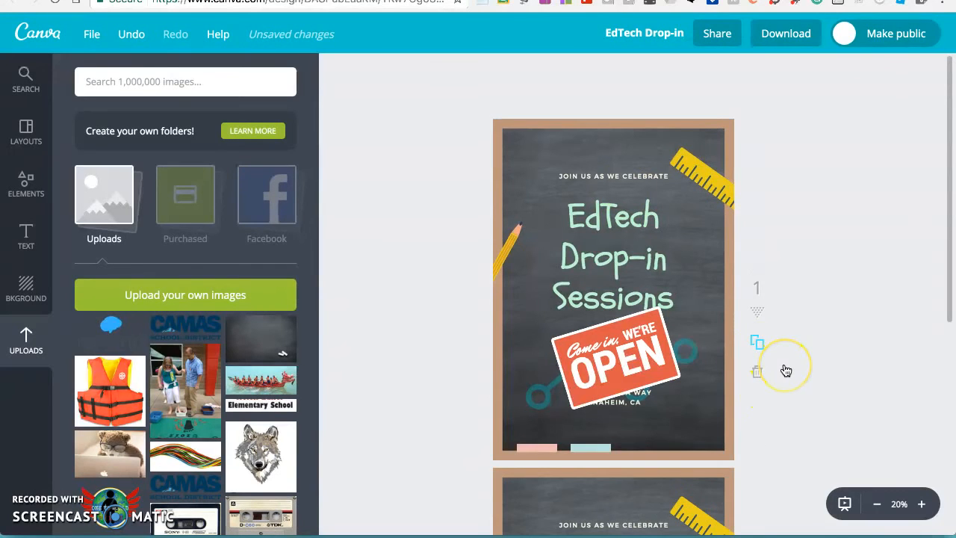
scroll(785, 370, "down", 3)
scroll(811, 300, "down", 5)
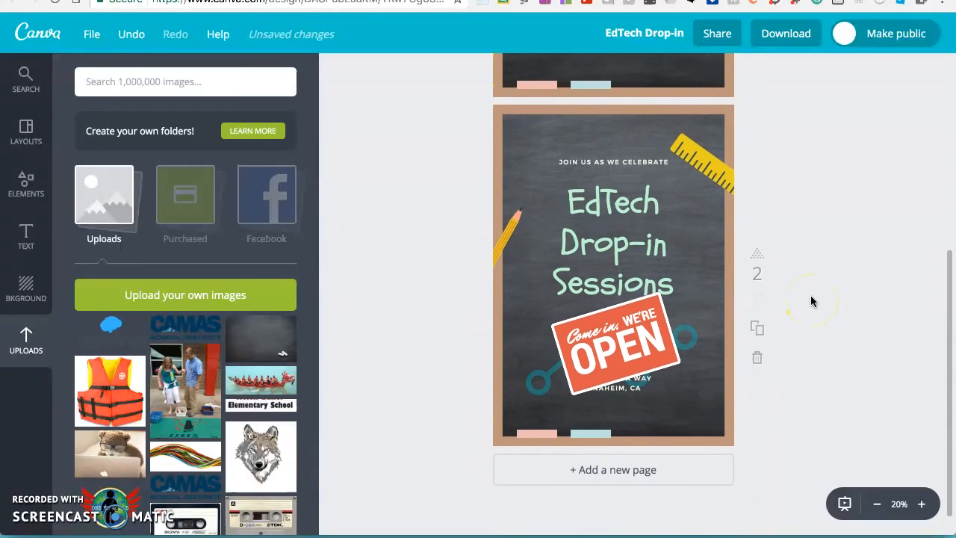
scroll(657, 266, "up", 3)
scroll(657, 267, "up", 8)
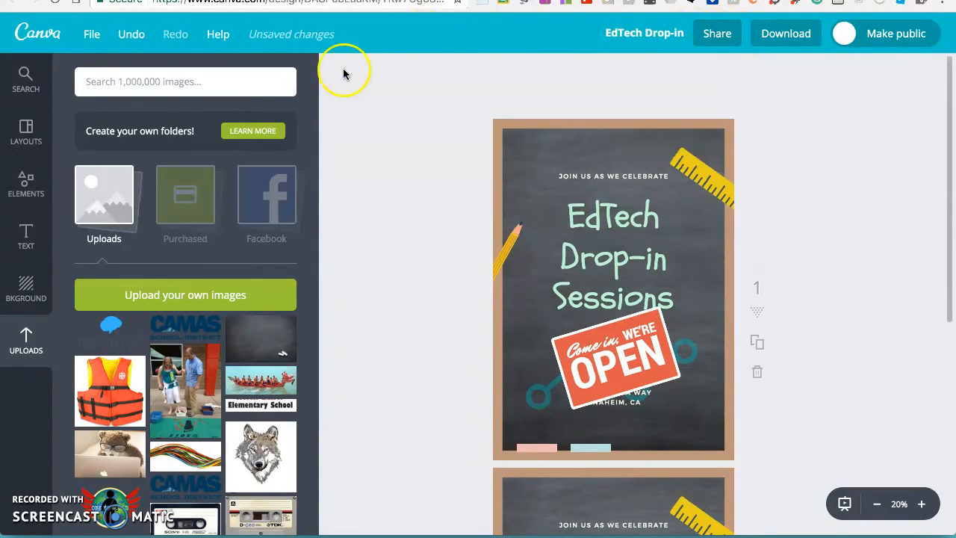
- Stay in the editor until the poster's changes are saved, and leave it for the Canva home page
left_click(39, 39)
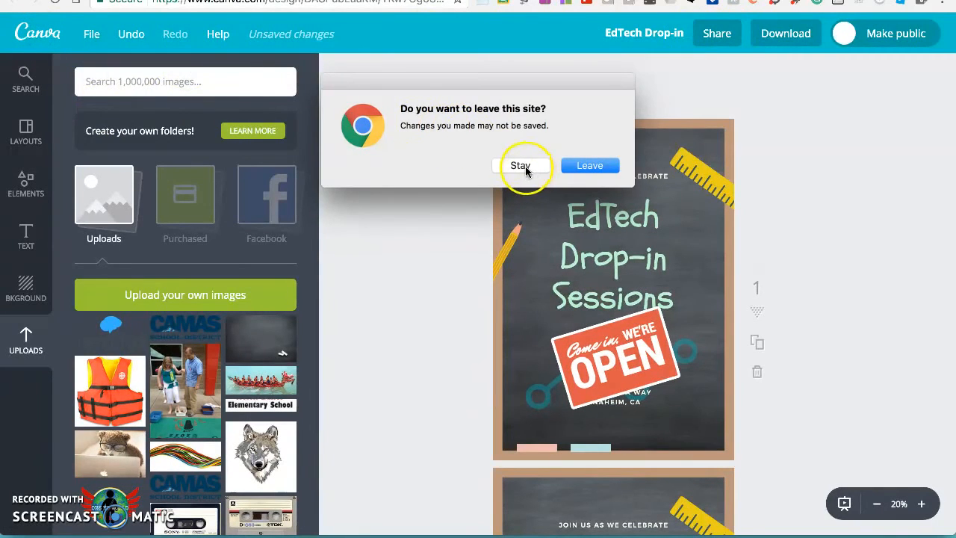
left_click(553, 168)
left_click(536, 170)
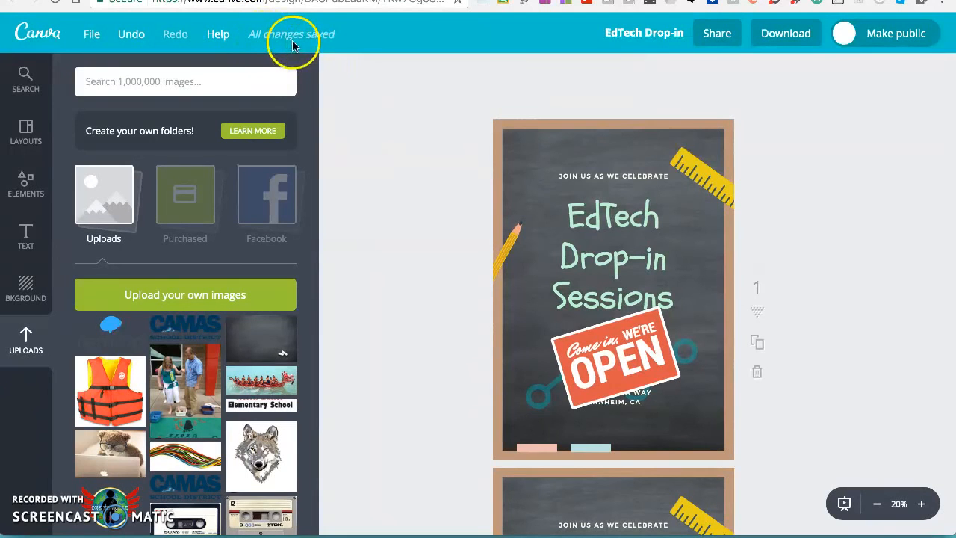
left_click(30, 39)
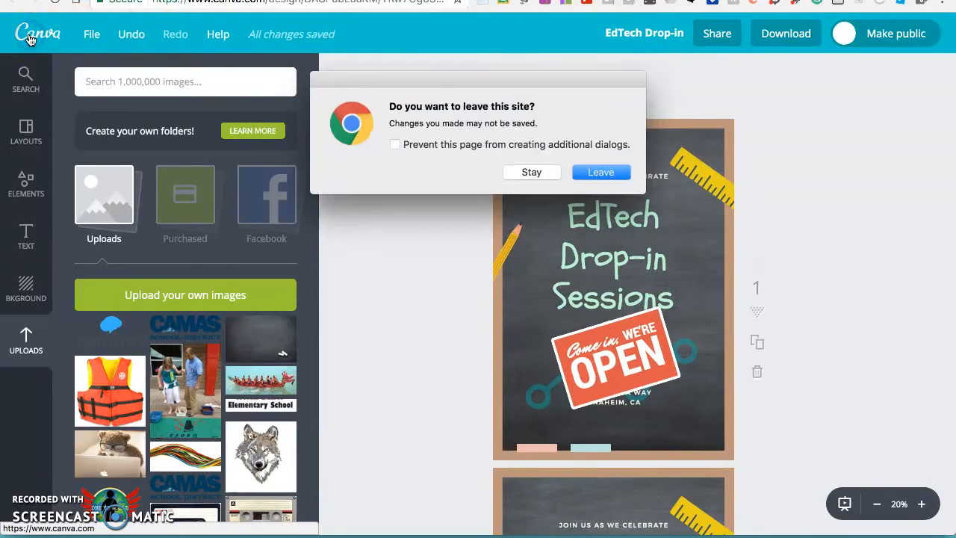
left_click(600, 172)
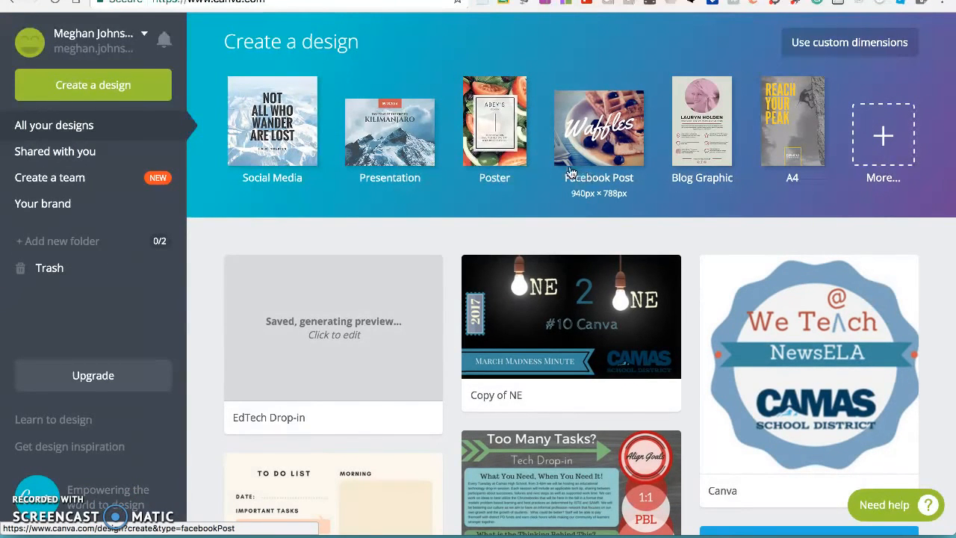
- View the designs shared with you and examine the invitation options on the team creation page
left_click(107, 151)
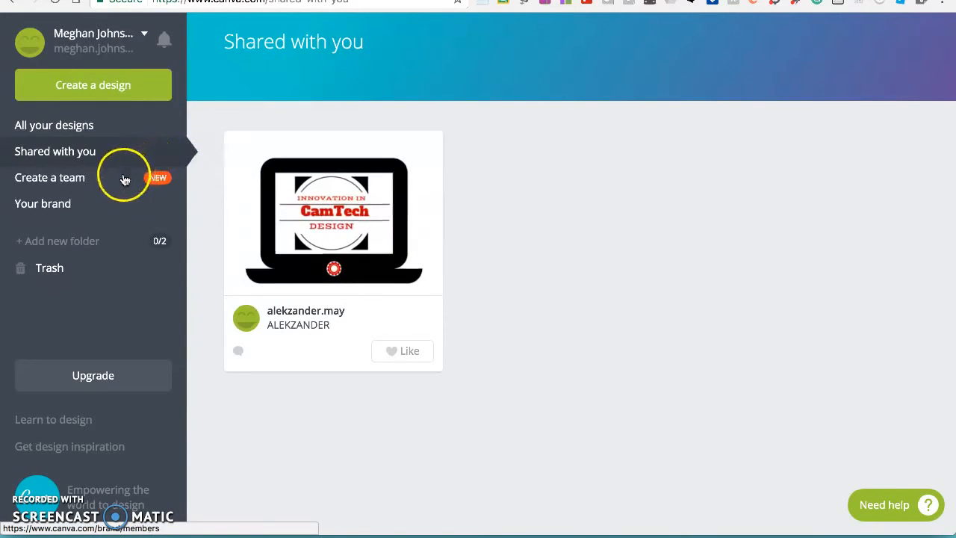
left_click(93, 182)
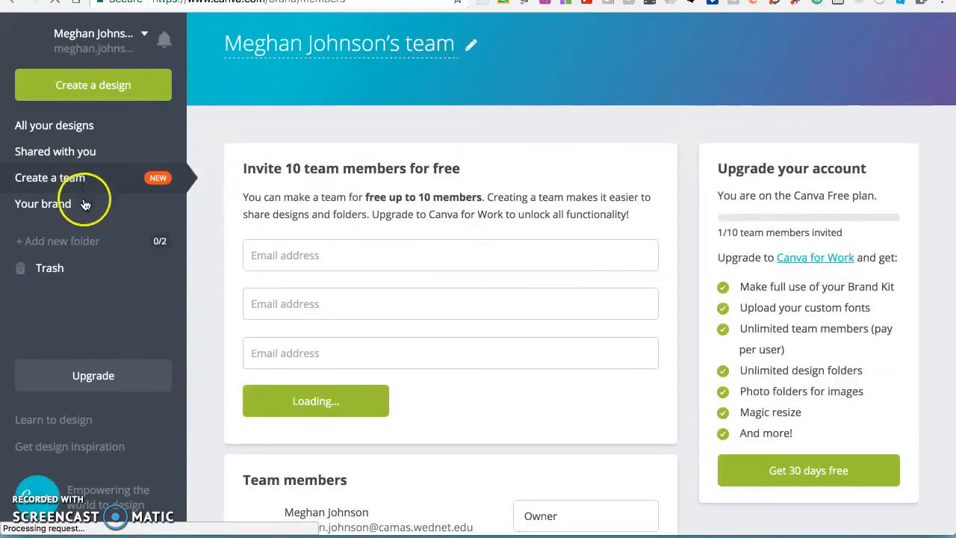
left_click(84, 204)
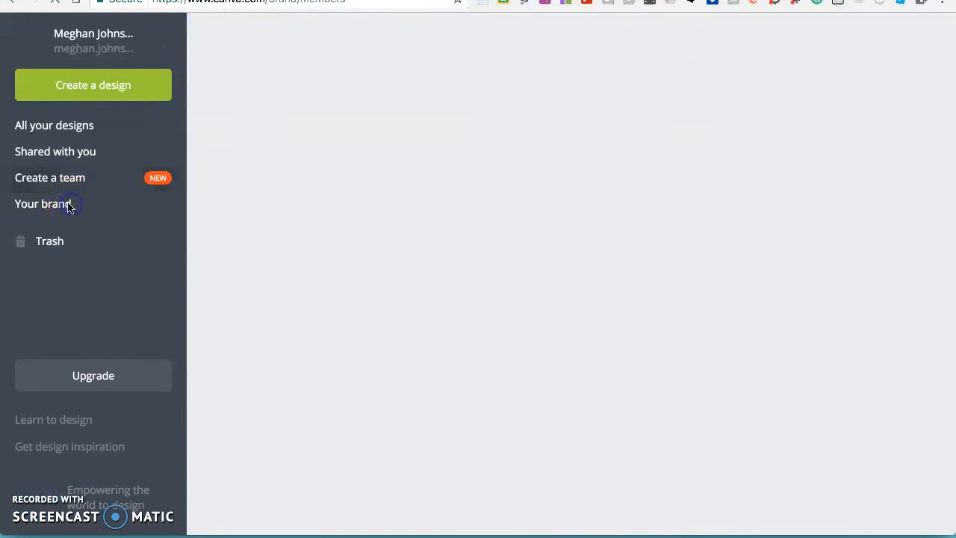
scroll(454, 255, "down", 1)
scroll(454, 255, "down", 1)
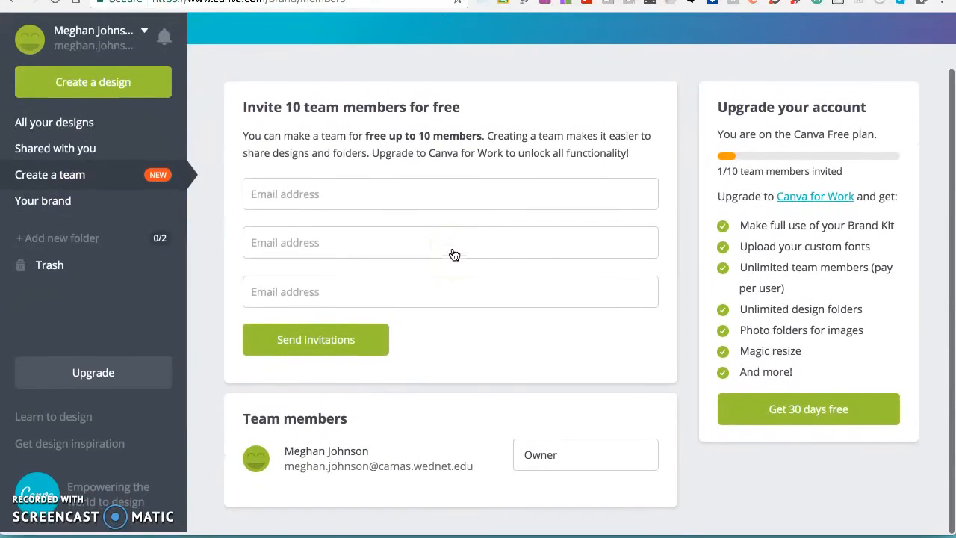
left_click(422, 244)
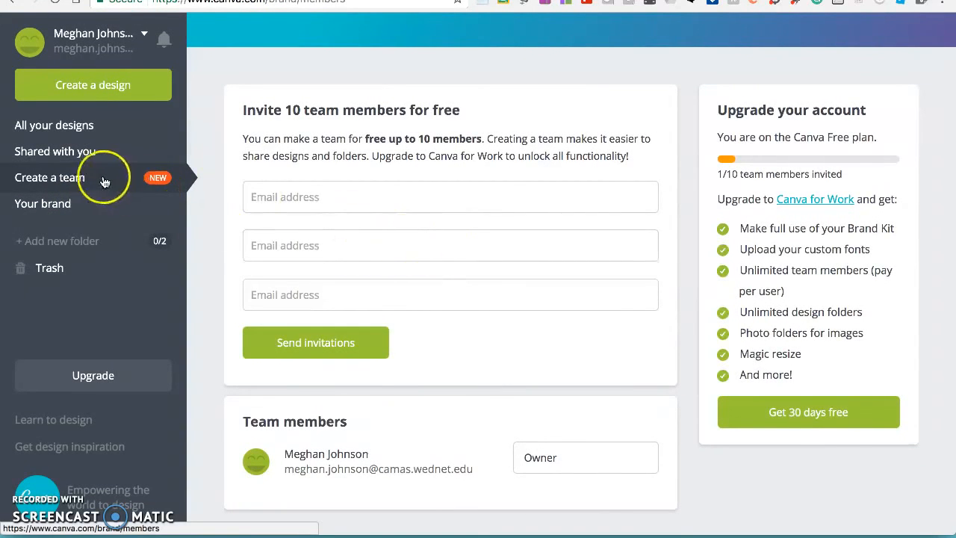
left_click(351, 114)
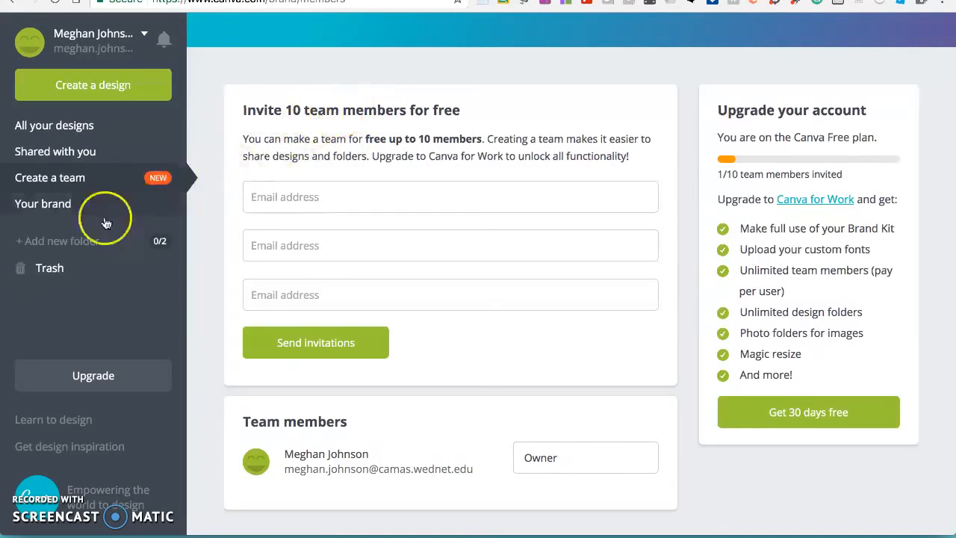
- Examine the brand page's color palettes, logos and fonts, and return to the list of all designs
left_click(62, 214)
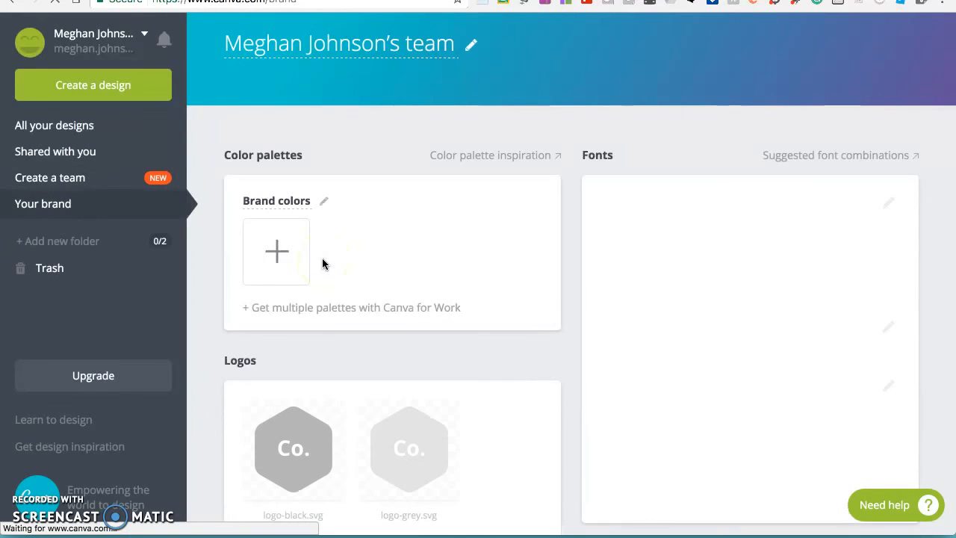
scroll(323, 263, "down", 1)
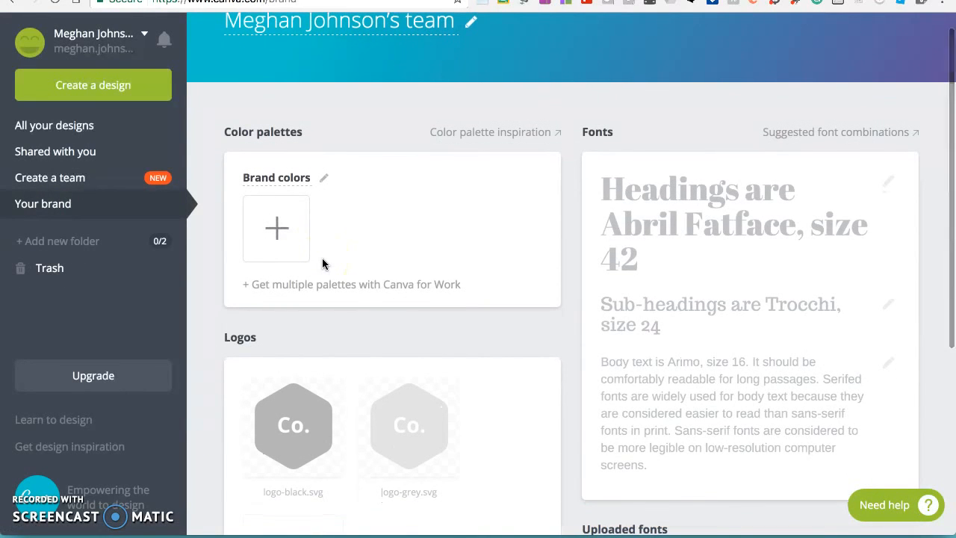
scroll(322, 259, "down", 1)
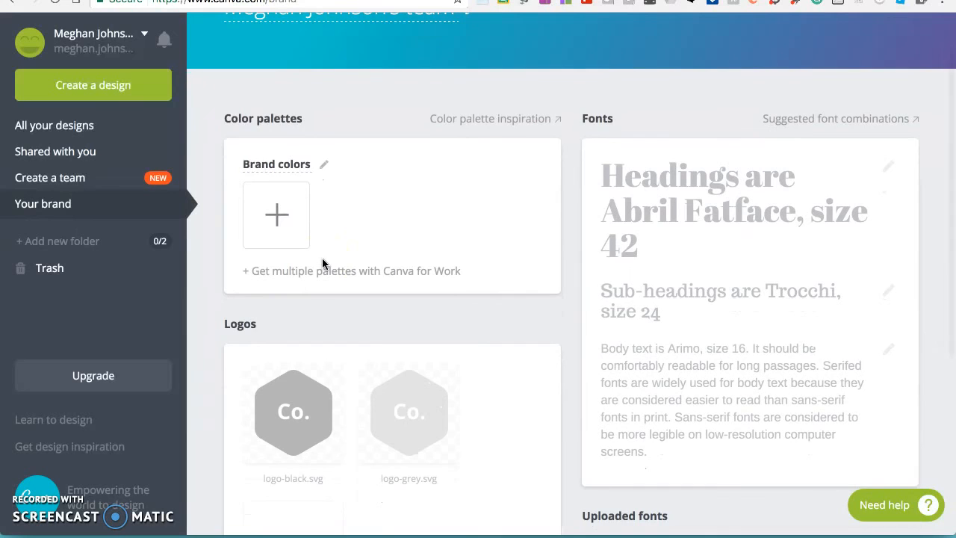
scroll(322, 260, "down", 3)
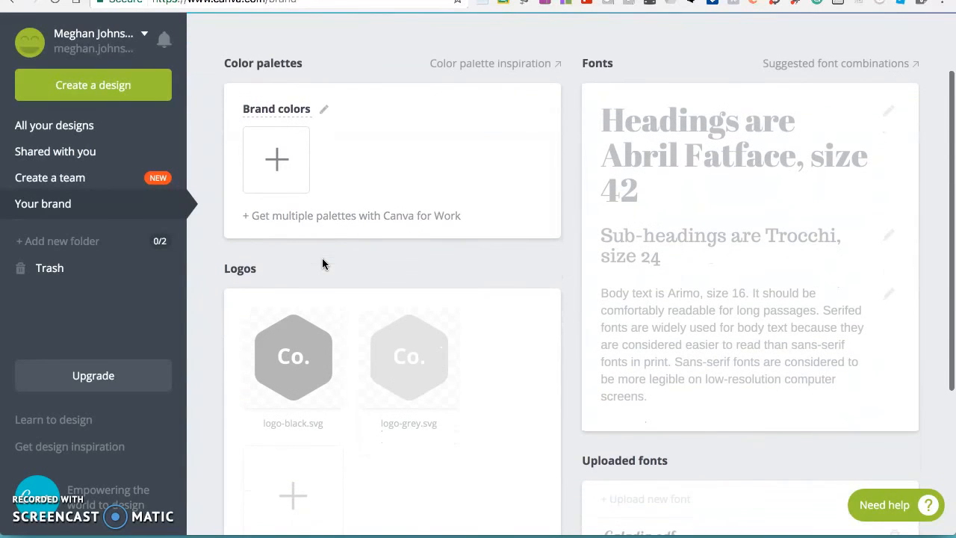
scroll(321, 257, "down", 4)
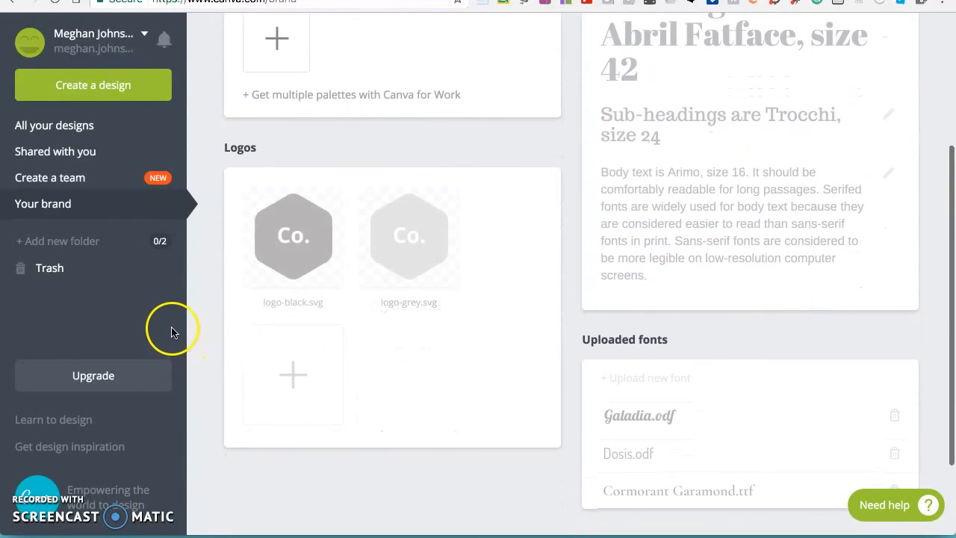
scroll(171, 331, "up", 6)
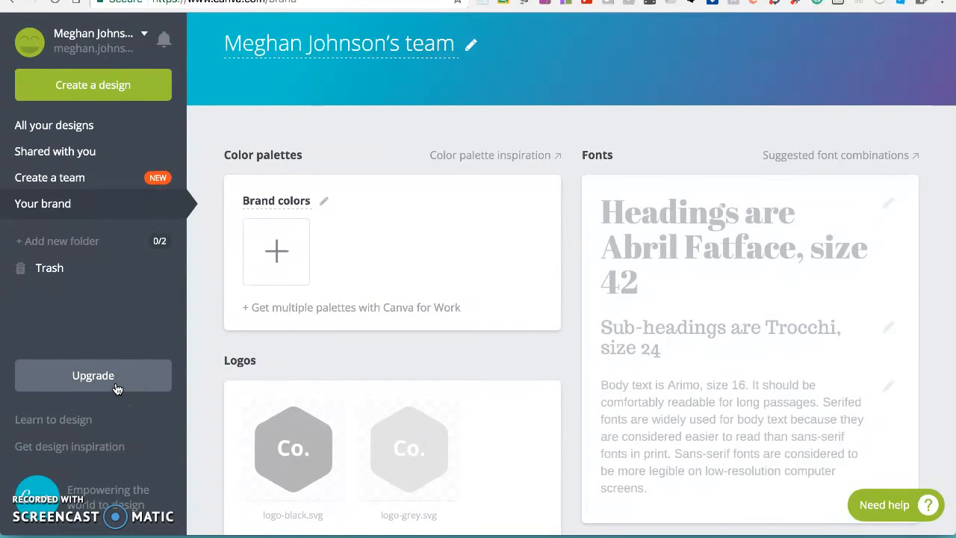
left_click(73, 127)
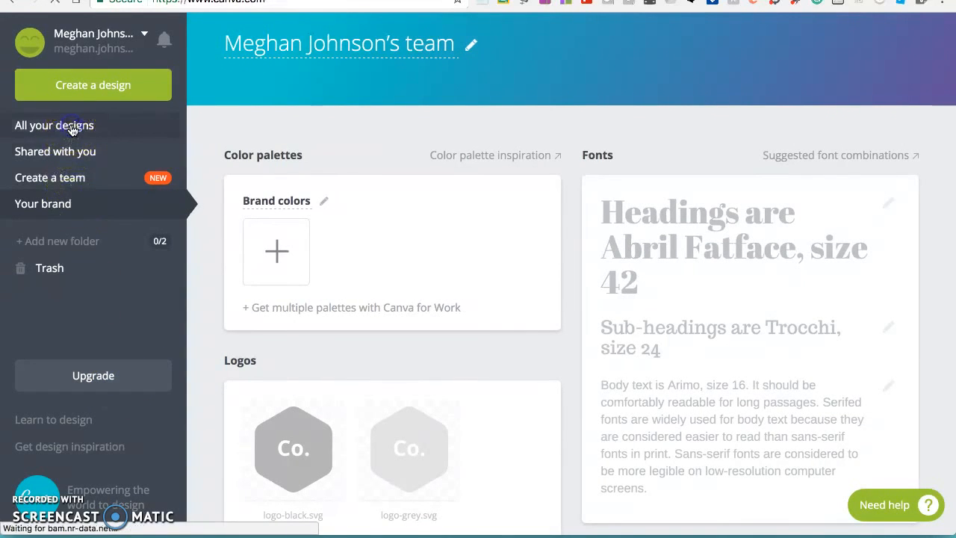